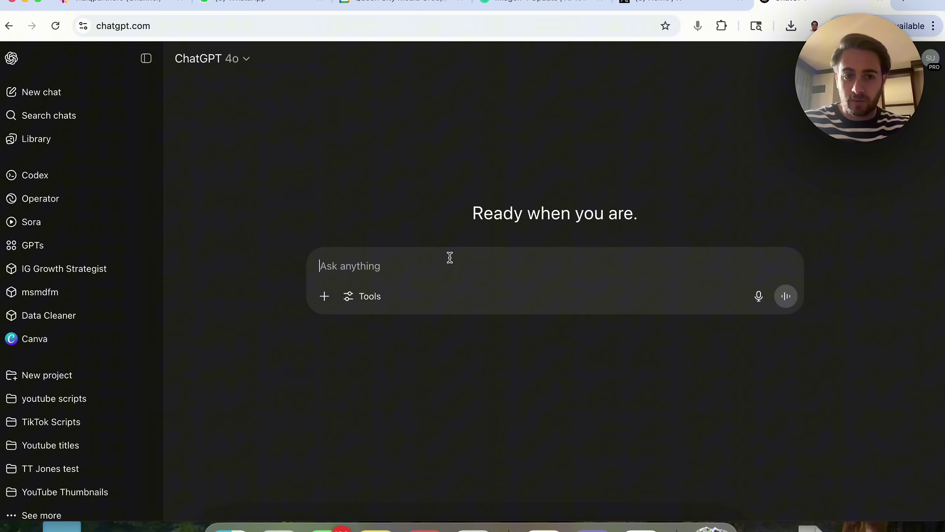
With Canvas on, ask ChatGPT to write a YouTube video script about ChatGPT
left_click(368, 291)
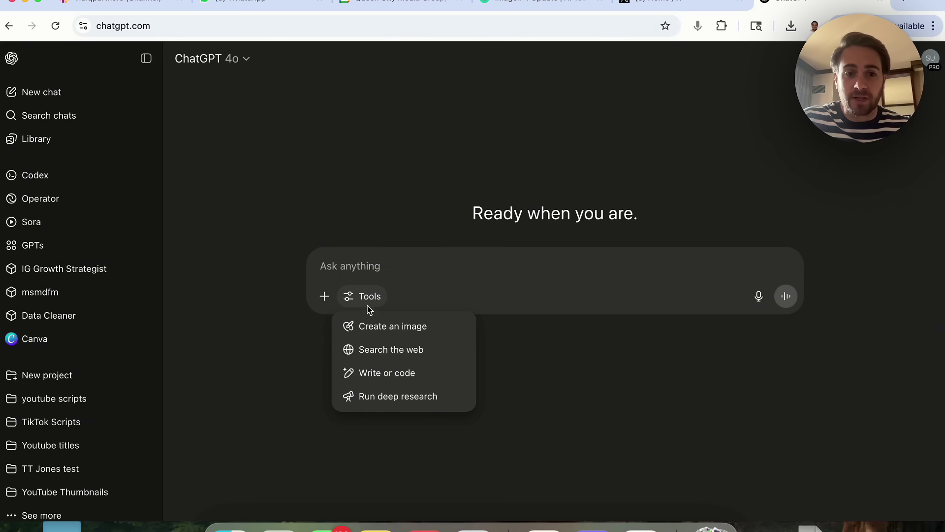
left_click(398, 376)
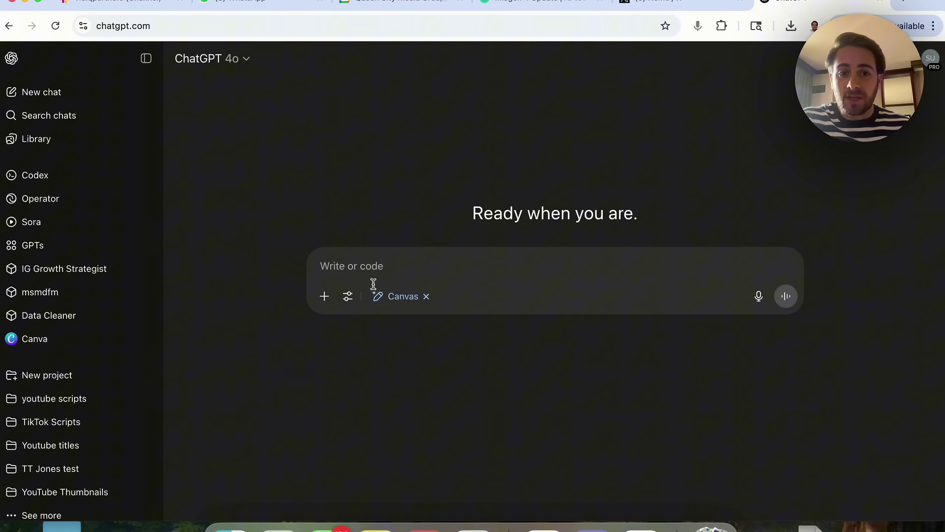
type("P")
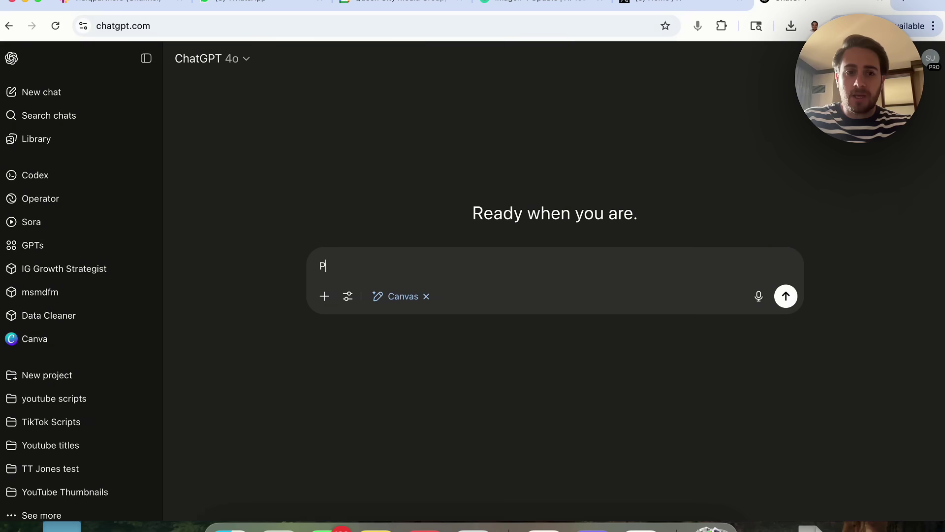
type("elase write me a ")
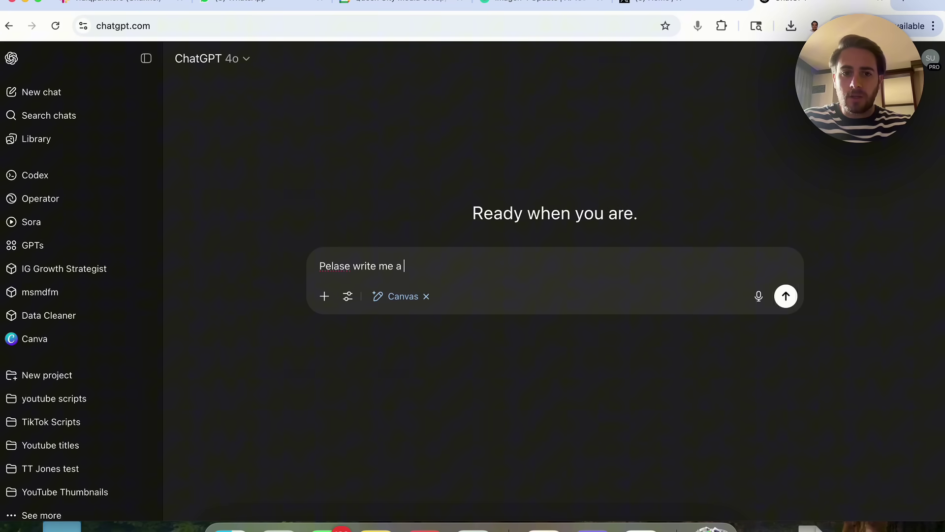
type("script for a youtube ")
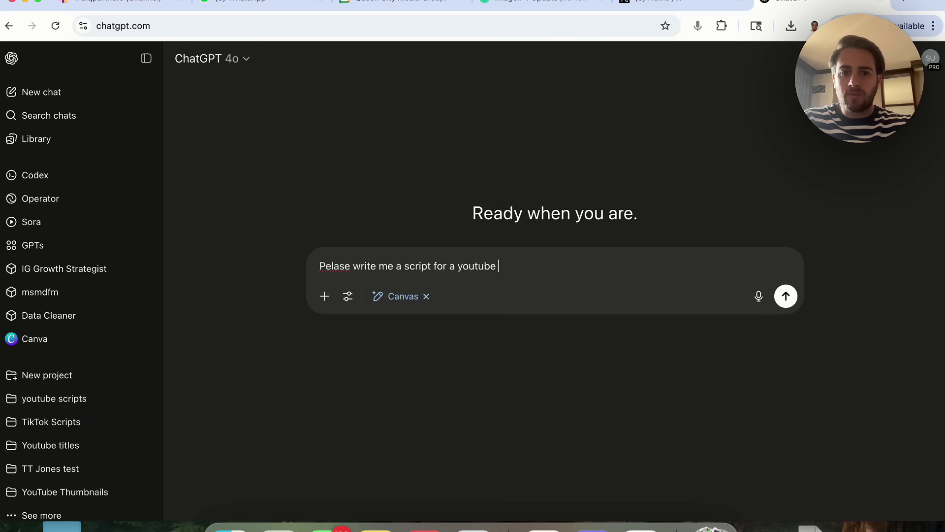
type("video about chatgpt")
key("Return")
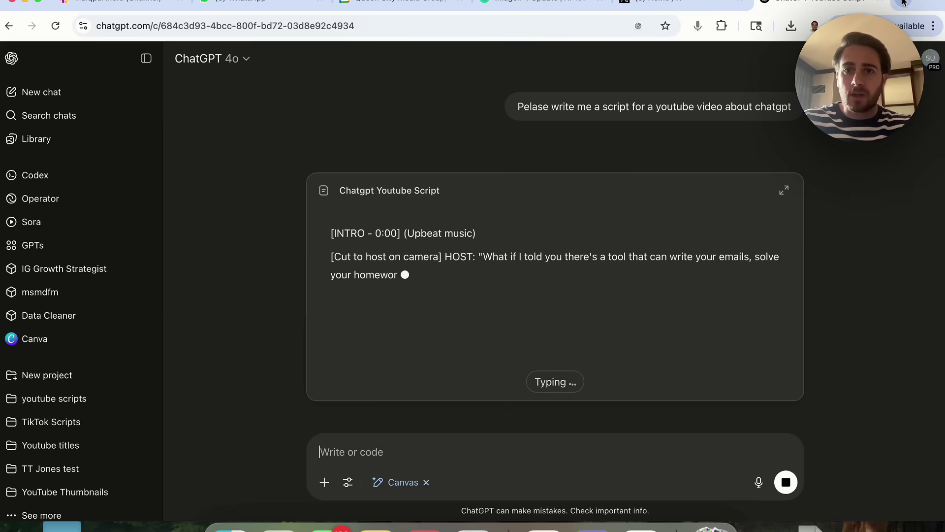
Open ChatGPT in a new browser tab
key("ctrl+t")
type("c")
key("Down")
key("Return")
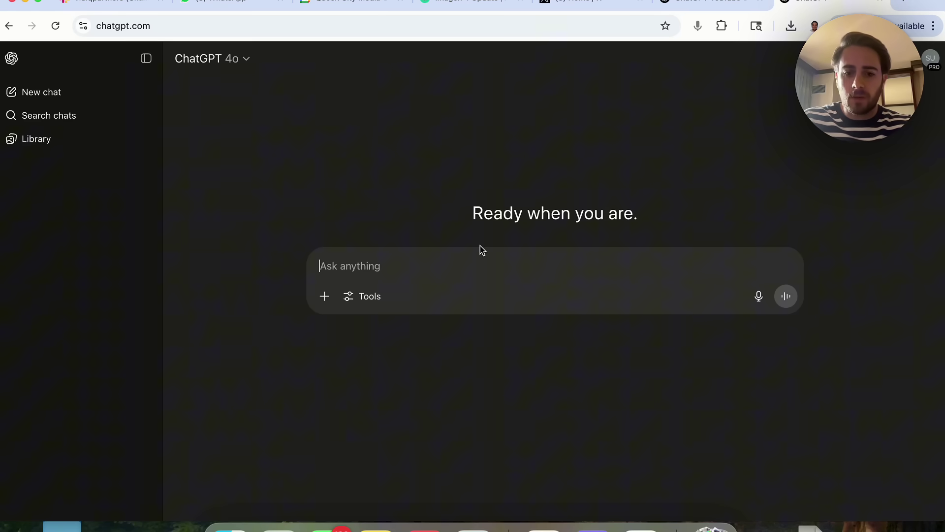
With Canvas on, ask ChatGPT to code a really simple landing page
type("pelease co")
key("BackSpace")
key("BackSpace")
key("BackSpace")
key("BackSpace")
key("BackSpace")
key("BackSpace")
key("BackSpace")
key("BackSpace")
key("BackSpace")
type("le")
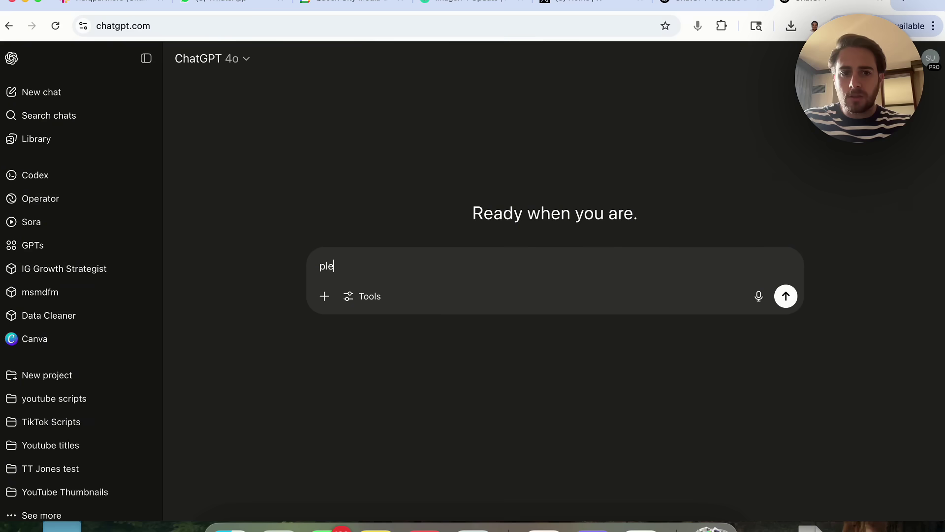
type("ase code me a real")
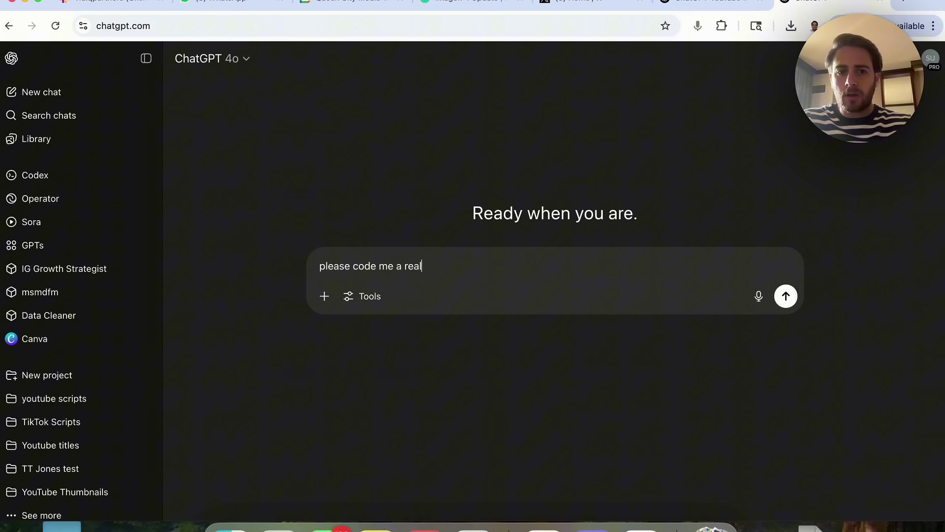
type("ly simple landing page")
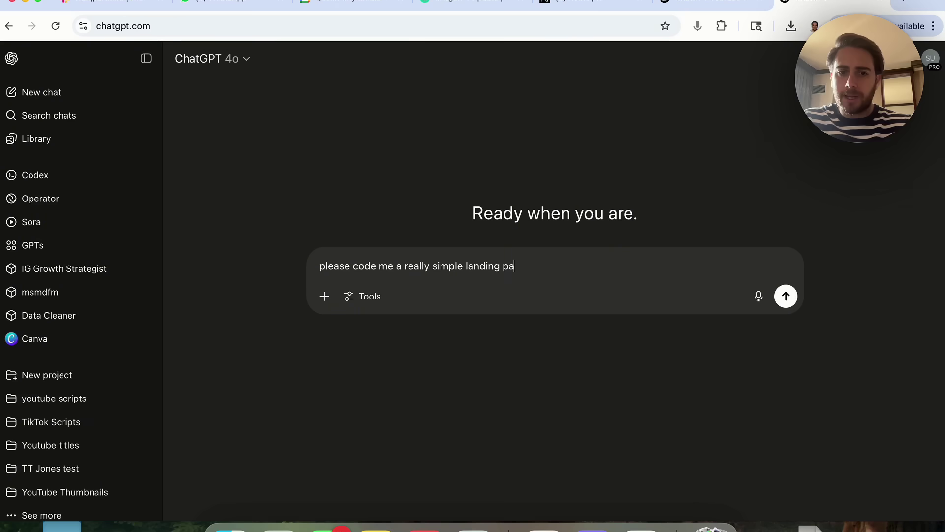
left_click(367, 297)
left_click(394, 371)
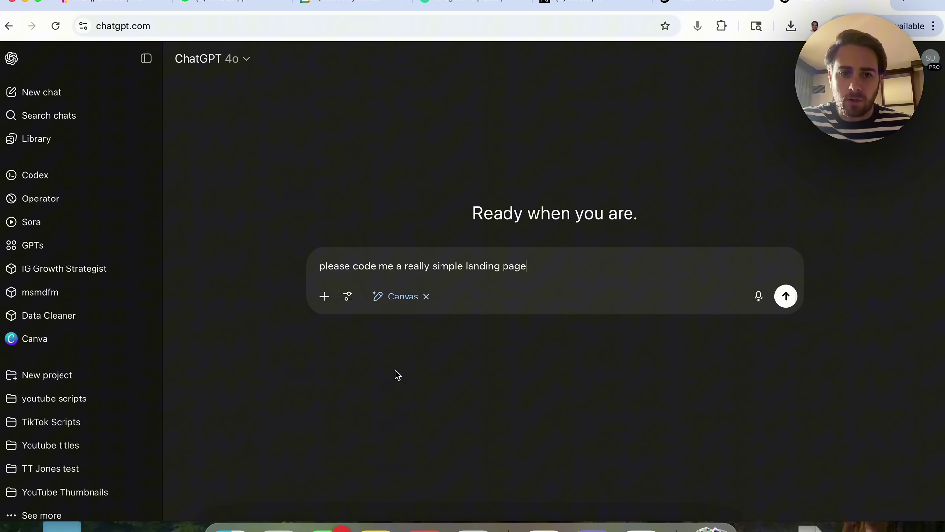
key("Return")
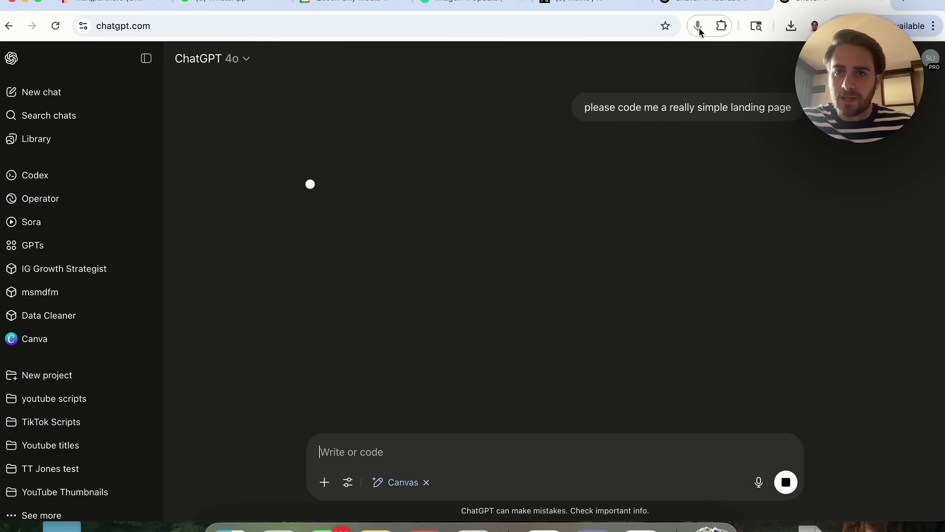
Download the Simple Landing Page as simple_landing_page.html and create a shareable link to it
left_click(700, 2)
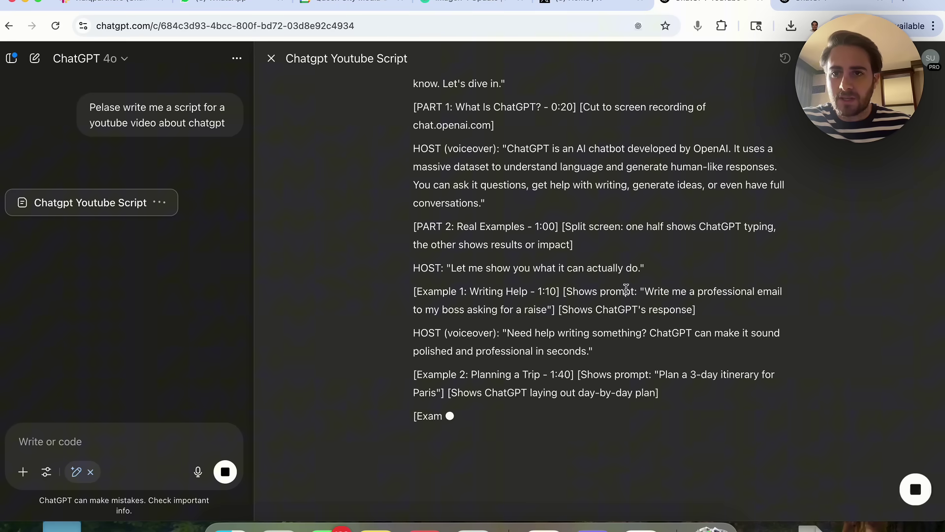
scroll(551, 236, "up", 2)
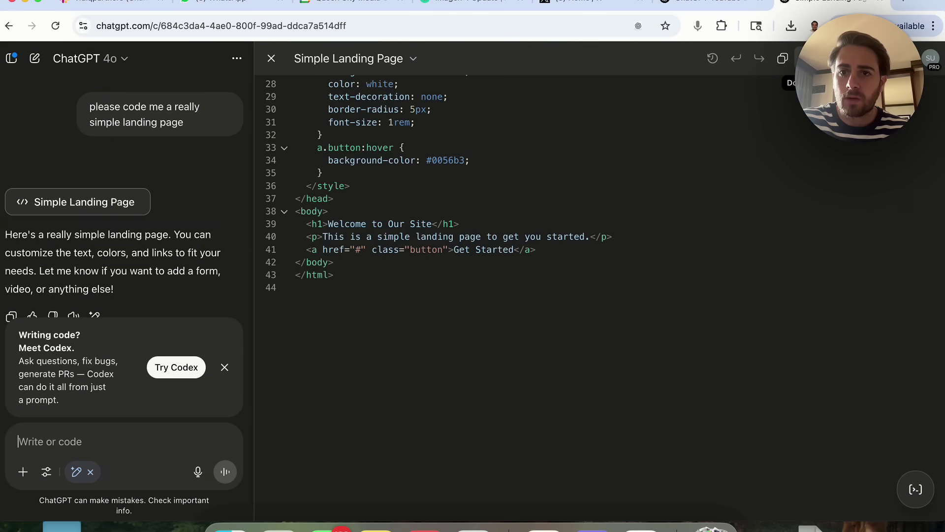
left_click(806, 58)
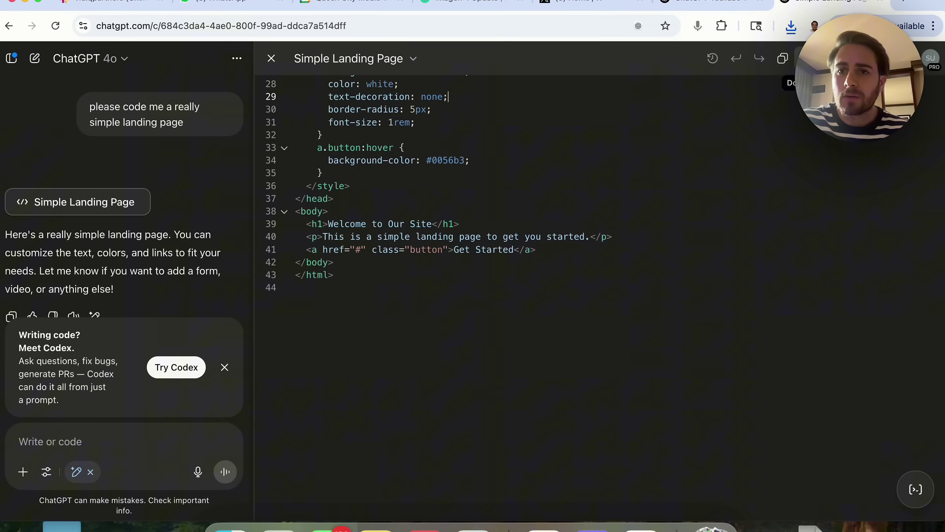
left_click(830, 58)
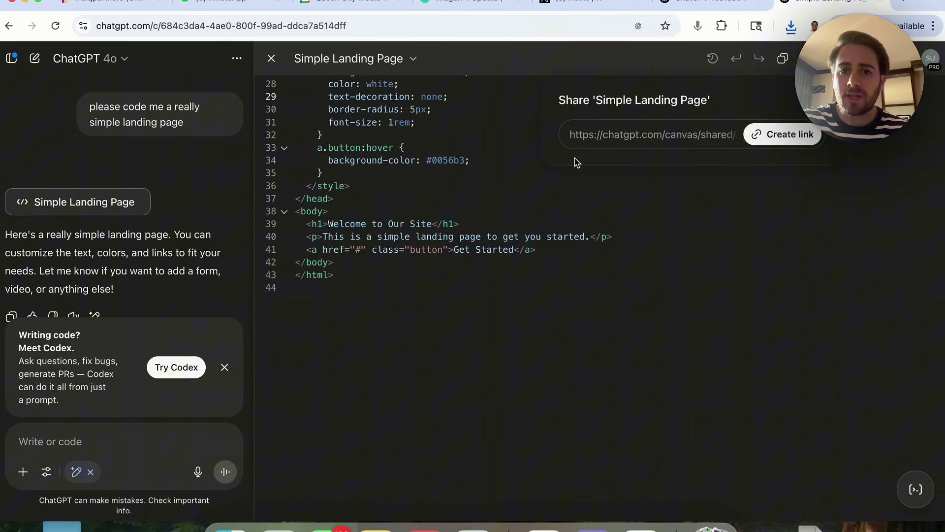
left_click(768, 135)
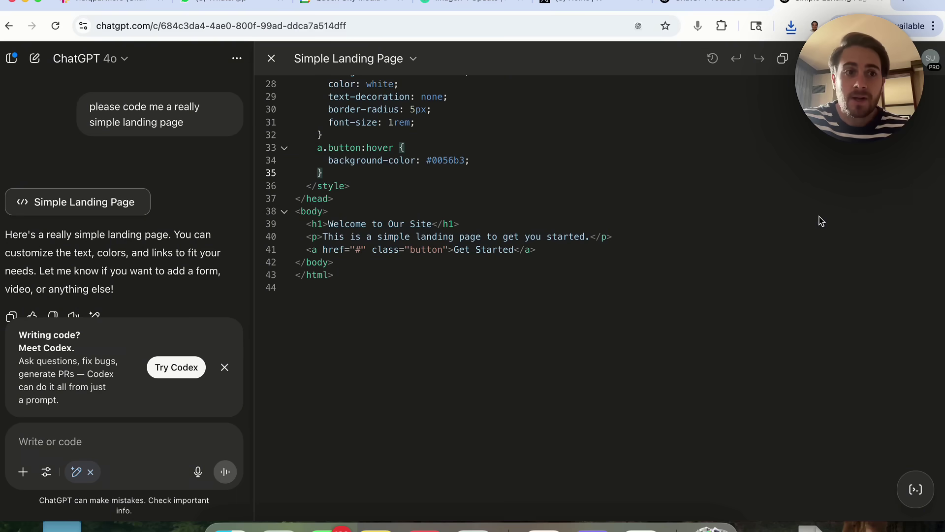
Back in the YouTube script canvas, show its PDF, Word and Markdown download options
left_click(707, 3)
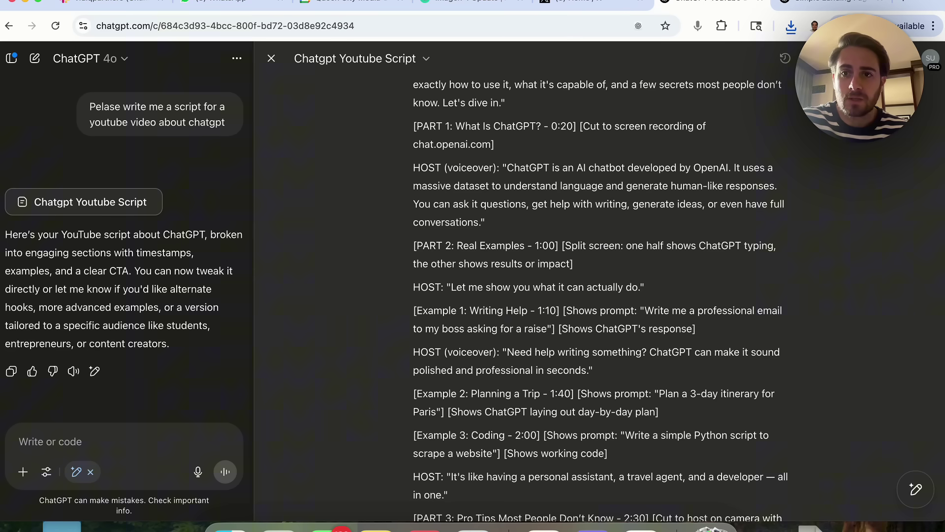
left_click(807, 58)
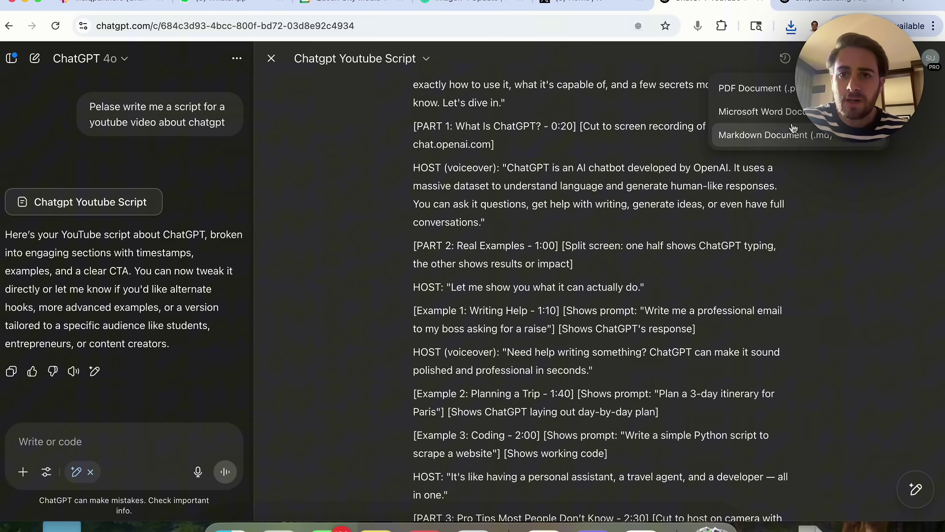
left_click(803, 3)
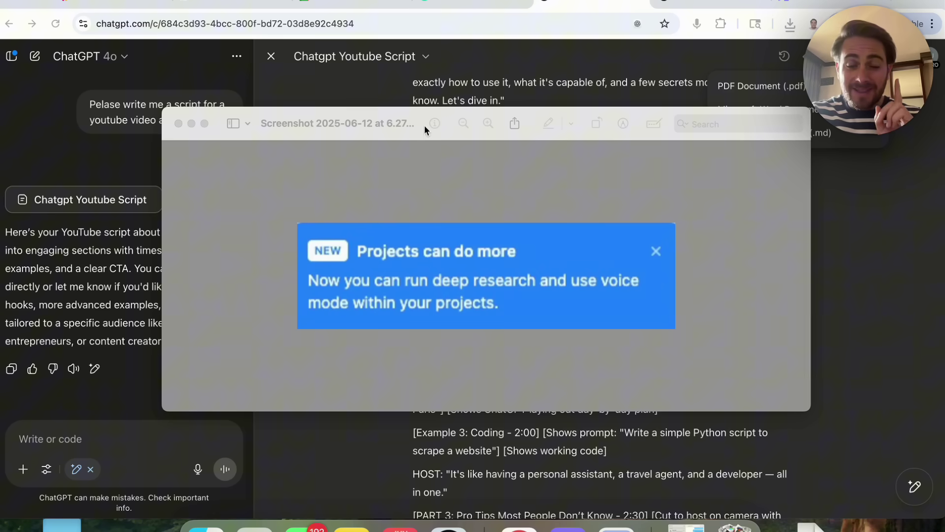
Drag the 'Projects can do more' screenshot window into clear view
left_click_drag(414, 120, 356, 104)
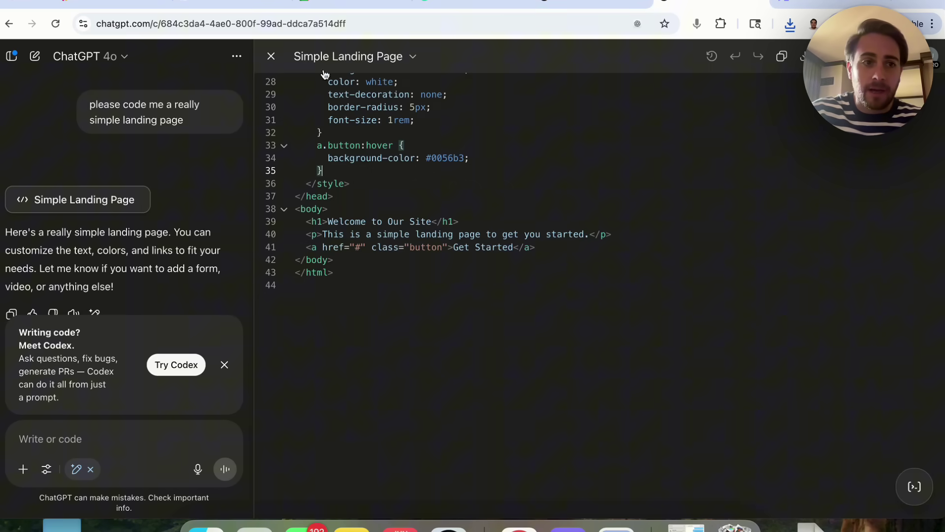
Create a project named 'AI video scripts', leaving its instructions empty
left_click(35, 56)
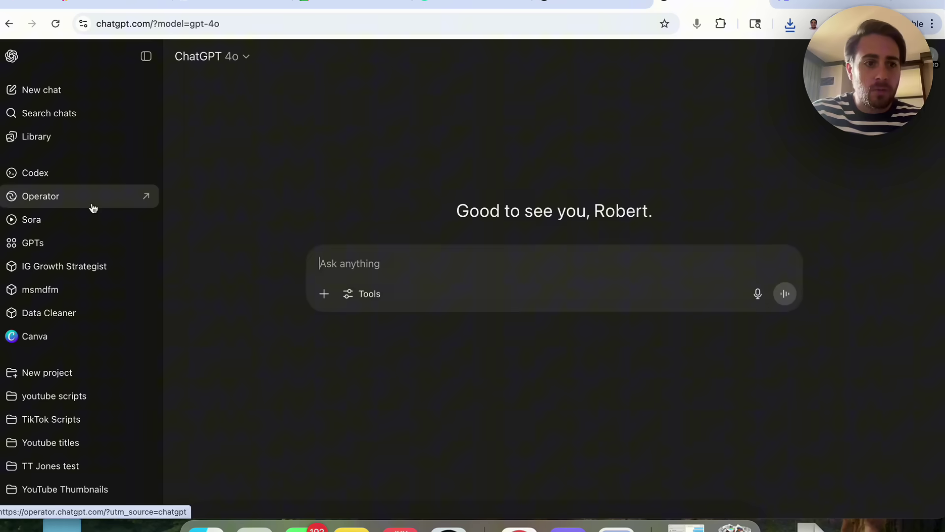
left_click(57, 372)
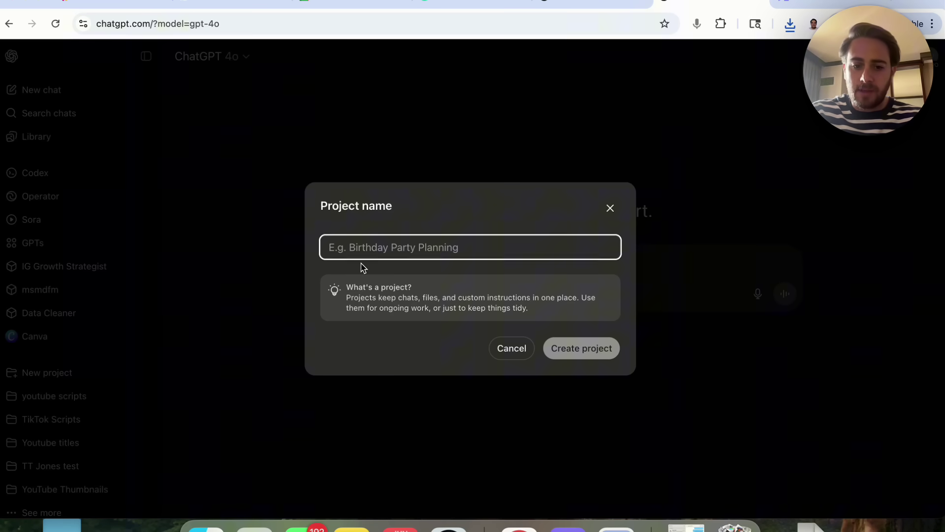
type("AI video scripts")
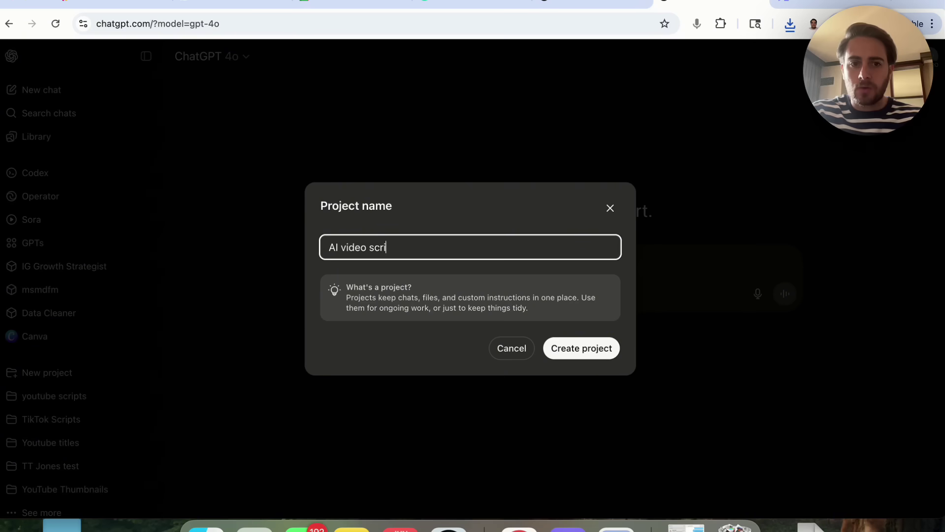
left_click(591, 350)
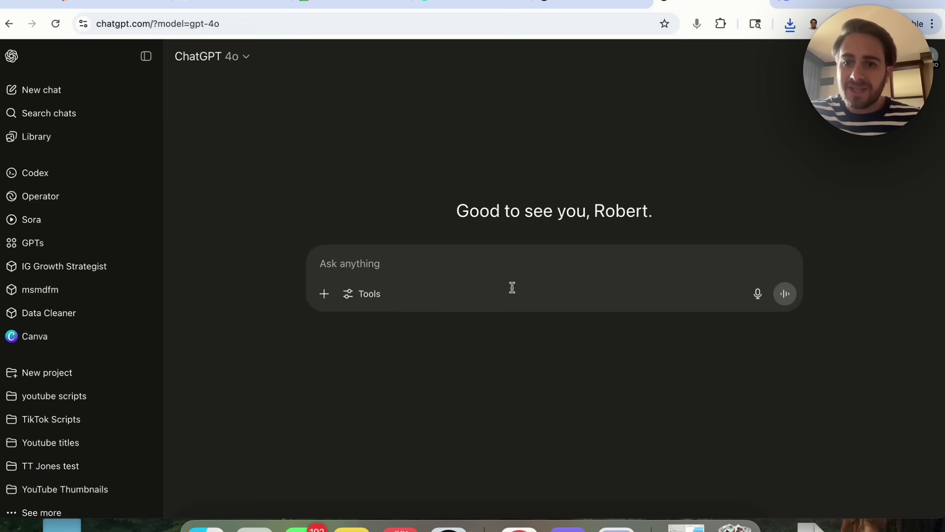
left_click(630, 268)
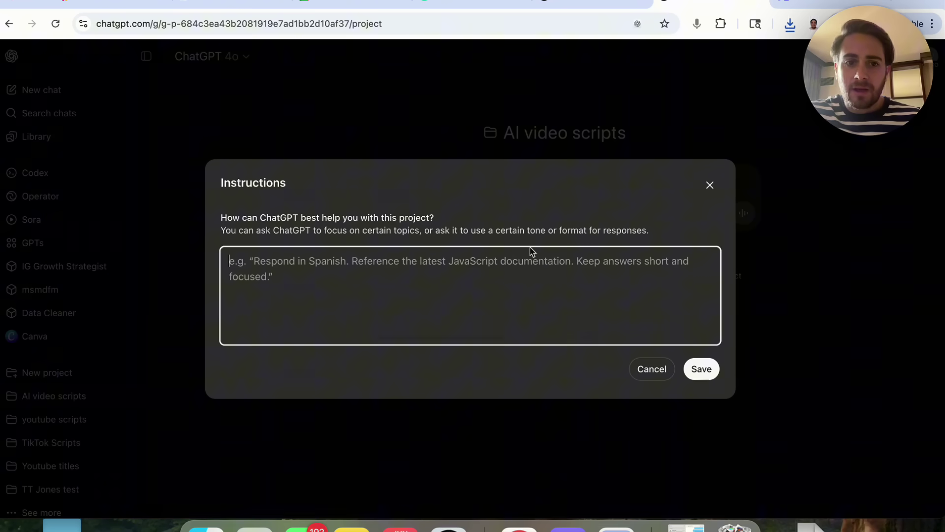
left_click(710, 185)
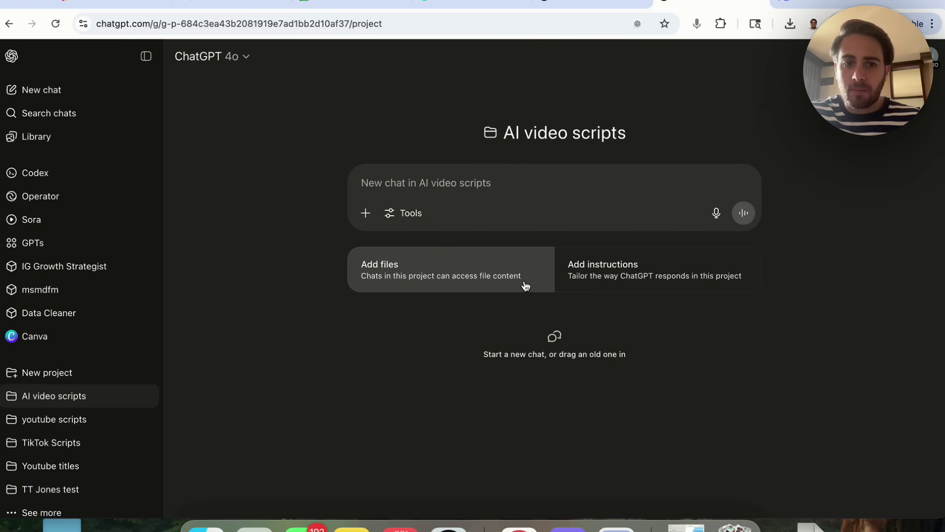
Confirm the project has no files, then open the 'Projects can do more' screenshot in Preview
left_click(492, 287)
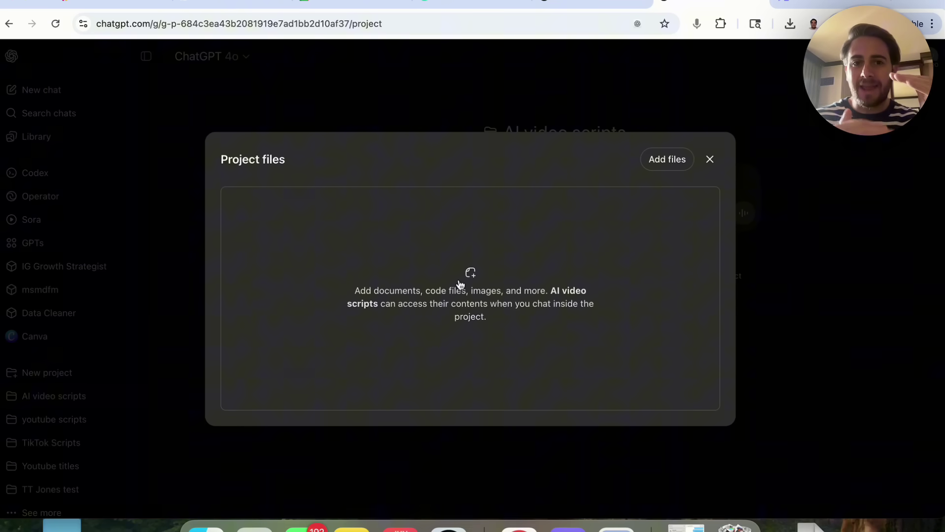
left_click(710, 159)
left_click(616, 527)
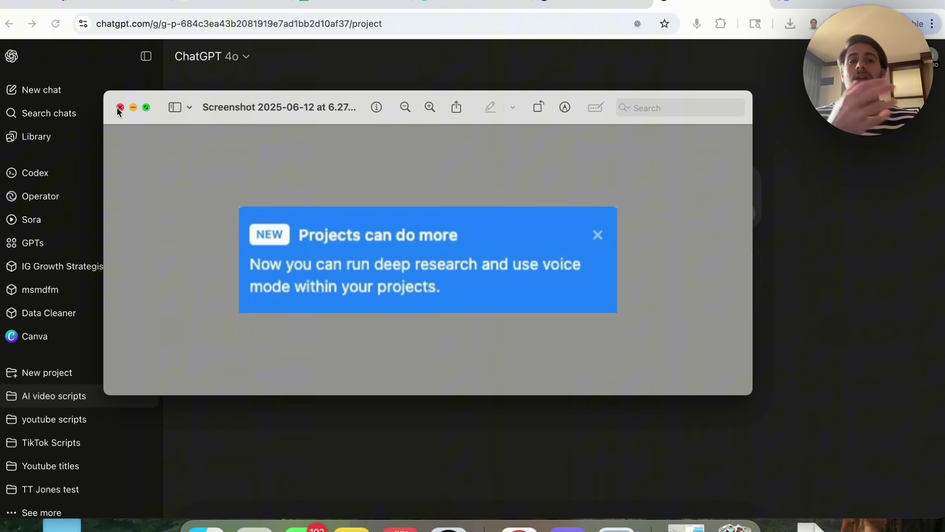
Close the Preview window showing the announcement screenshot
left_click(119, 107)
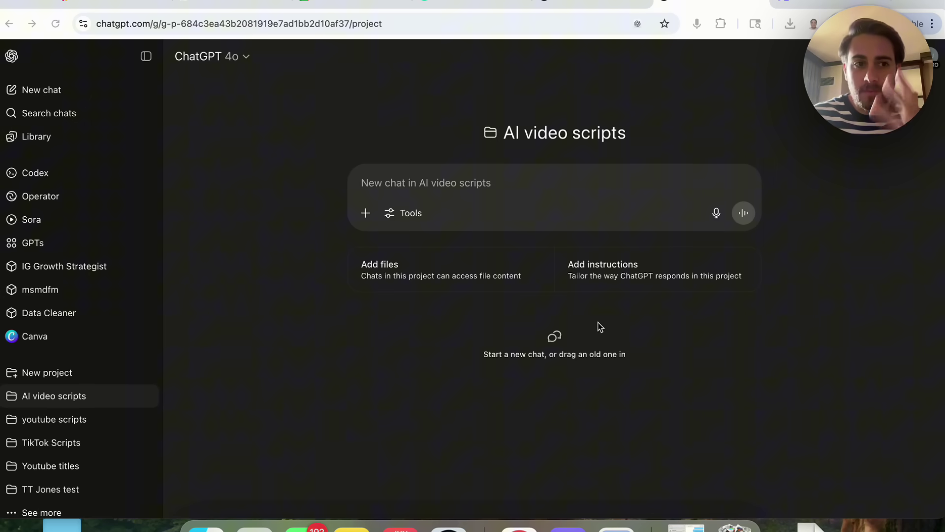
Switch to the Youtube titles project and view its Tools list without choosing one
scroll(93, 423, "down", 1)
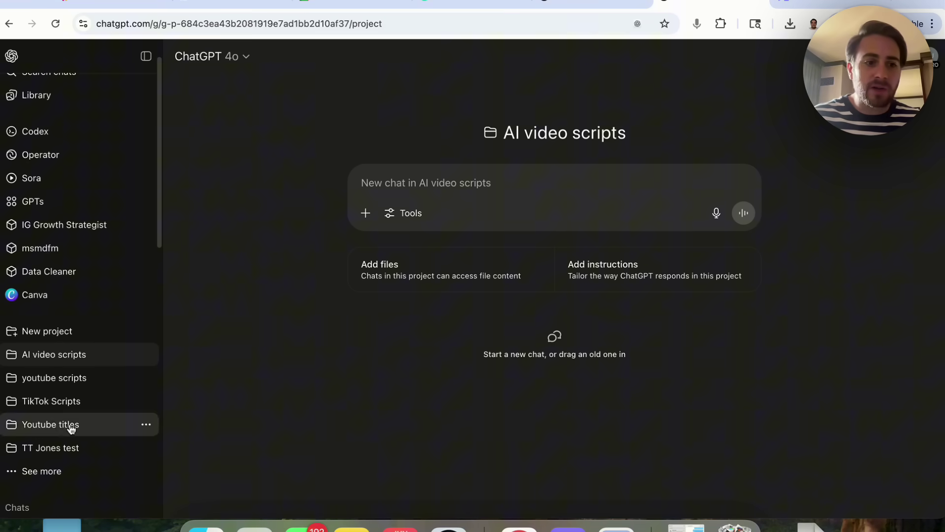
left_click(74, 425)
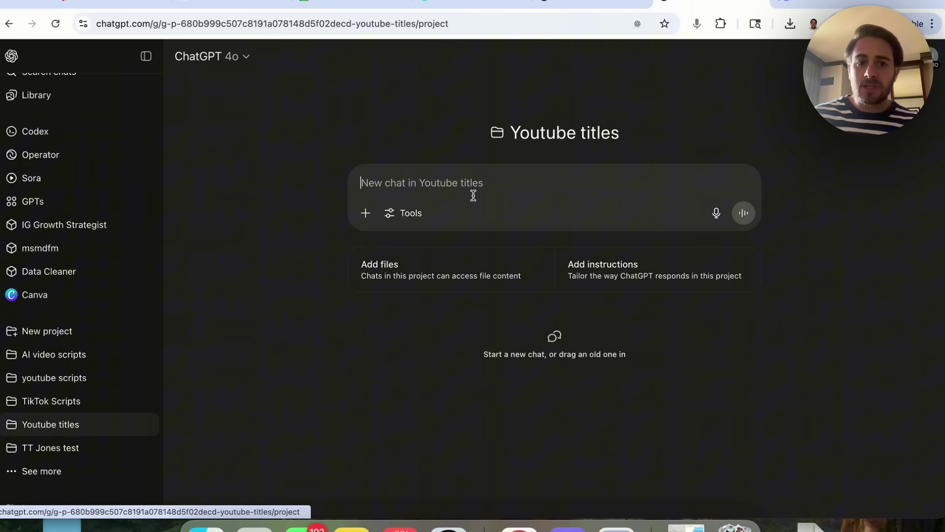
left_click(405, 213)
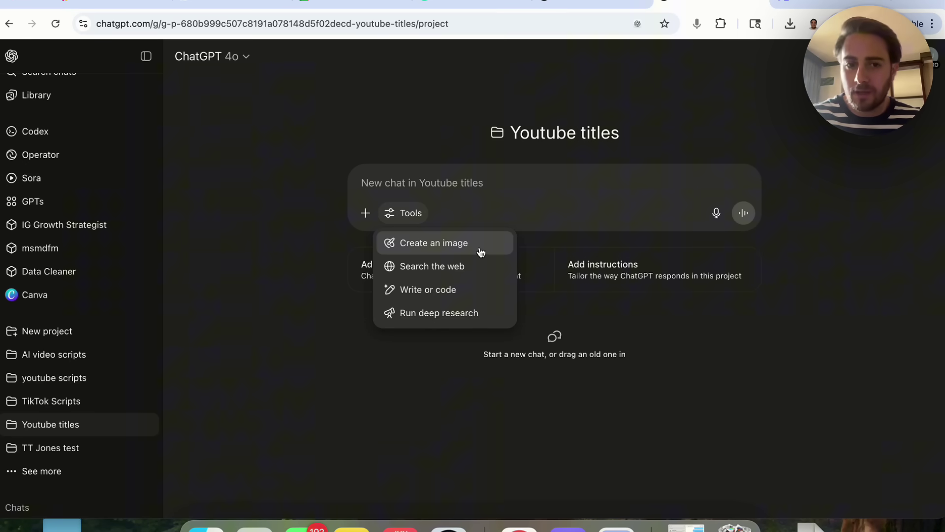
left_click(705, 283)
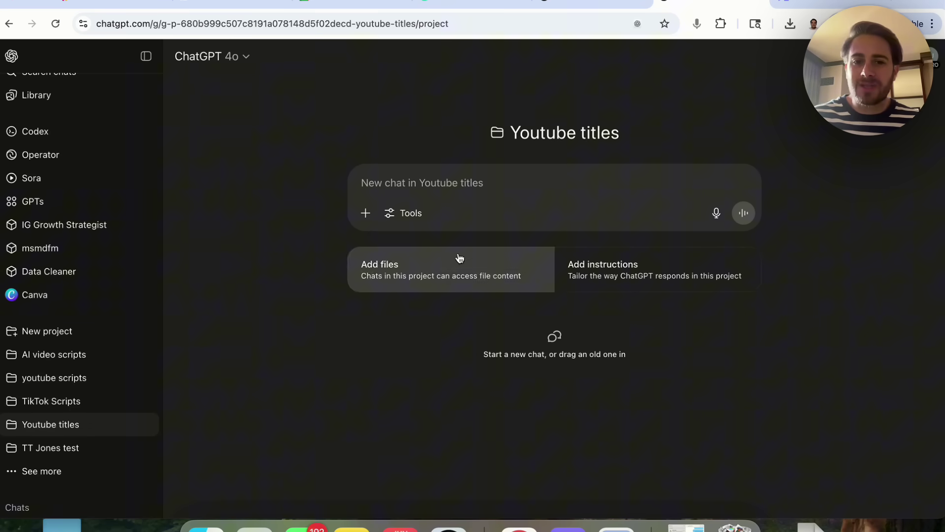
Browse the youtube scripts project's saved chats, then switch to the TikTok Scripts project
left_click(64, 382)
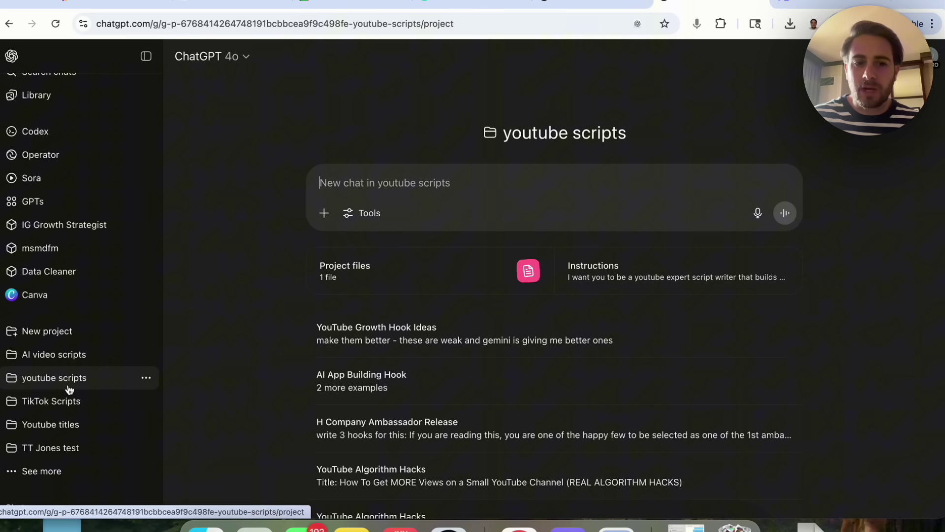
scroll(441, 338, "down", 10)
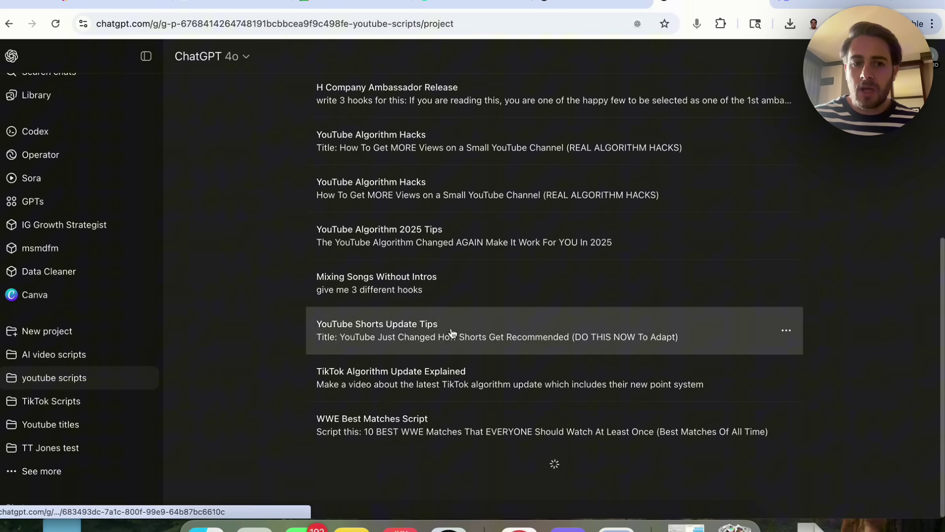
scroll(512, 220, "up", 10)
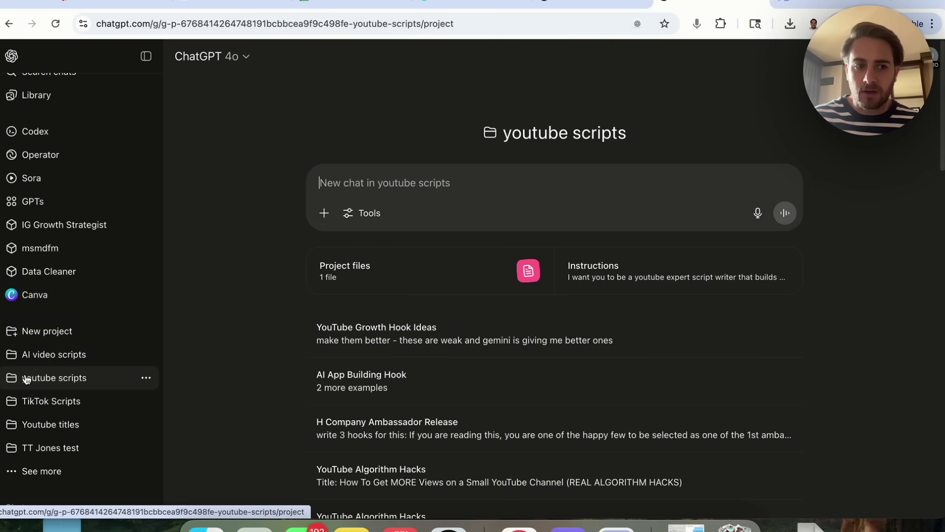
left_click(72, 401)
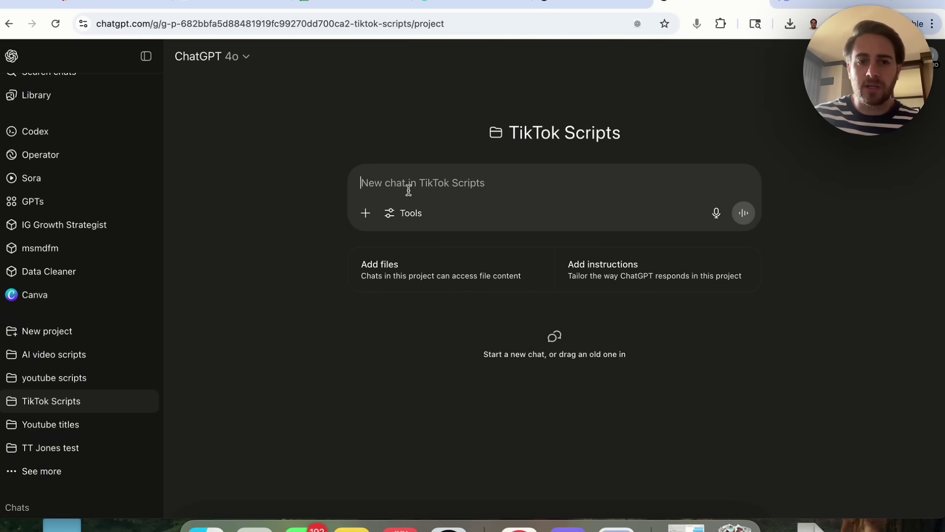
Turn on deep research for the new chat and exclude Gmail from its sources
left_click(412, 220)
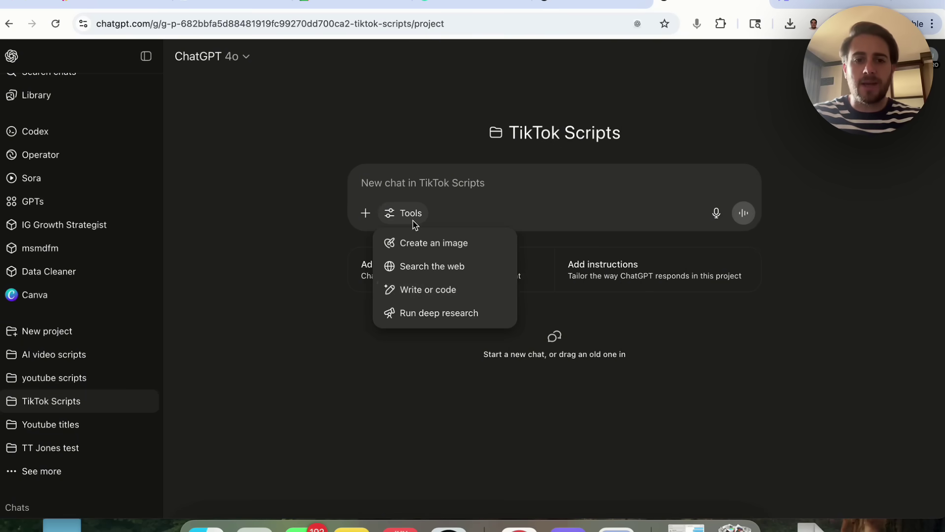
left_click(436, 317)
left_click(544, 219)
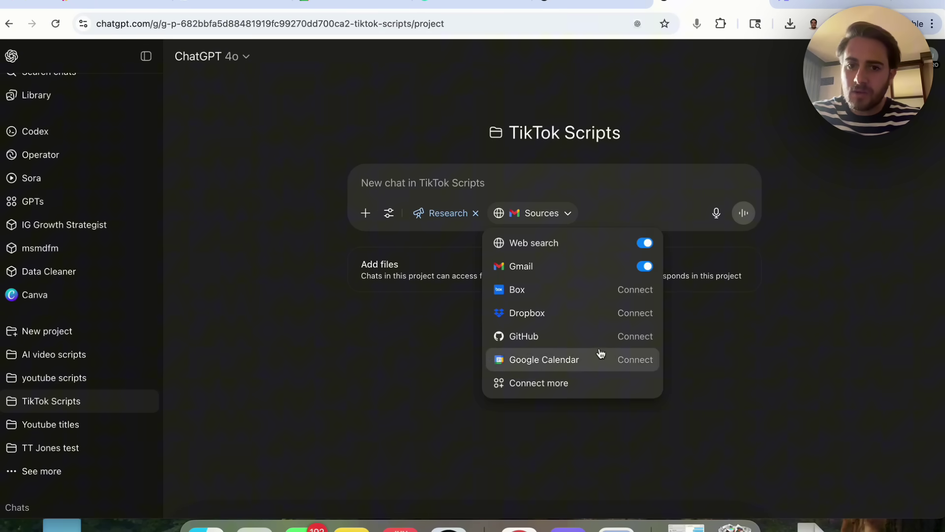
left_click(645, 266)
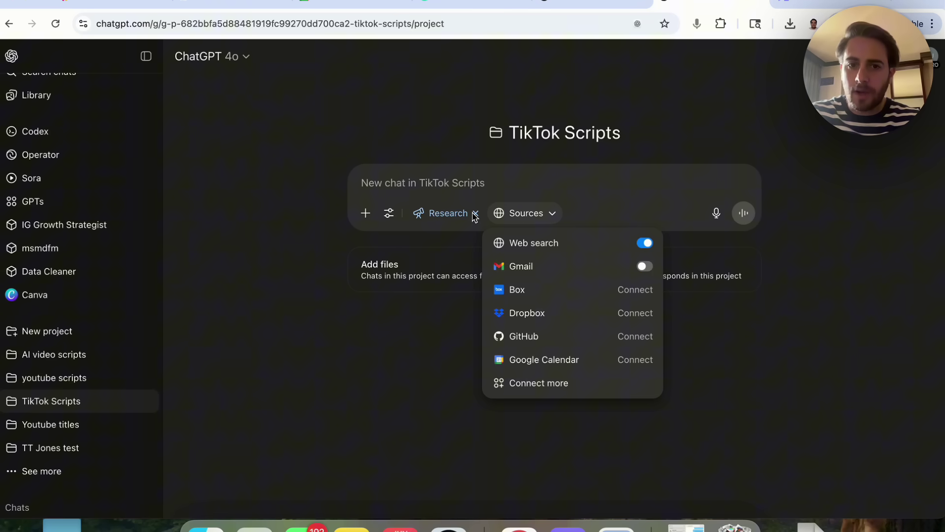
left_click(426, 178)
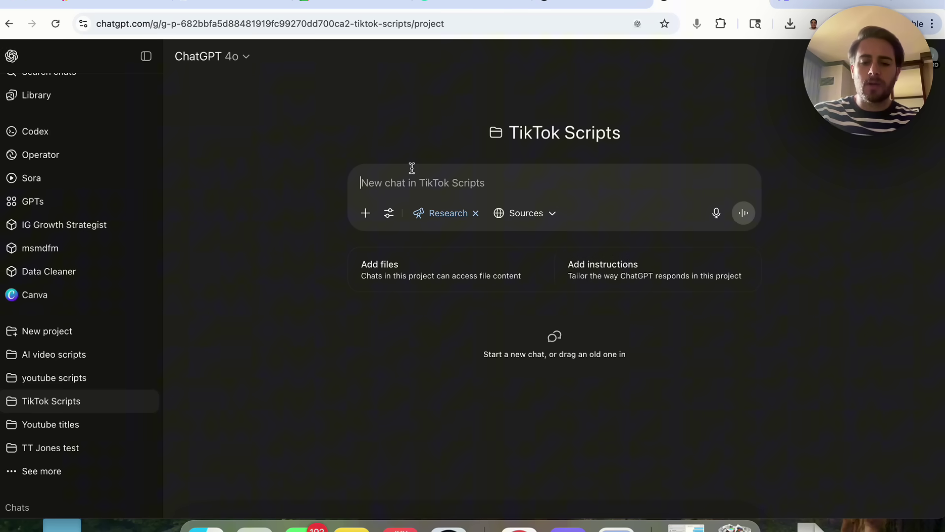
Send the prompt asking for deep research on what makes a perfect TikTok script
type("Please do deep ")
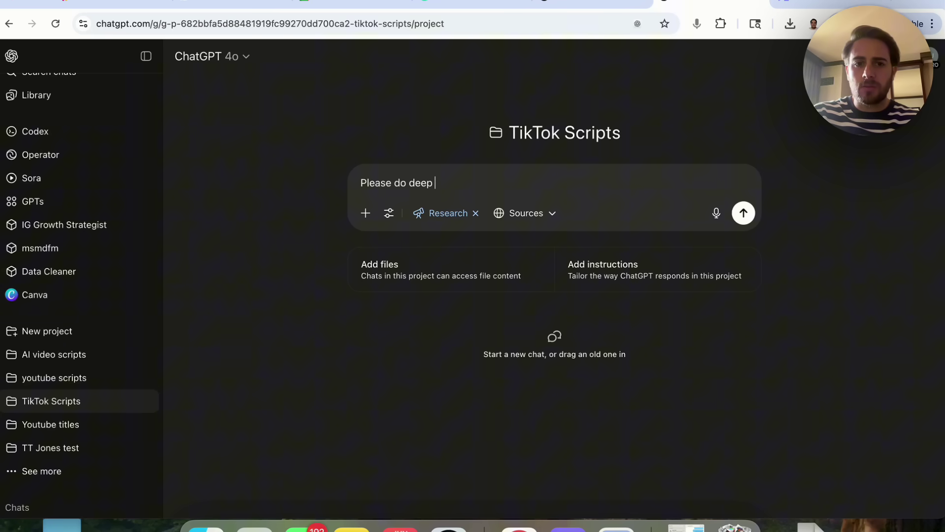
type("research around ")
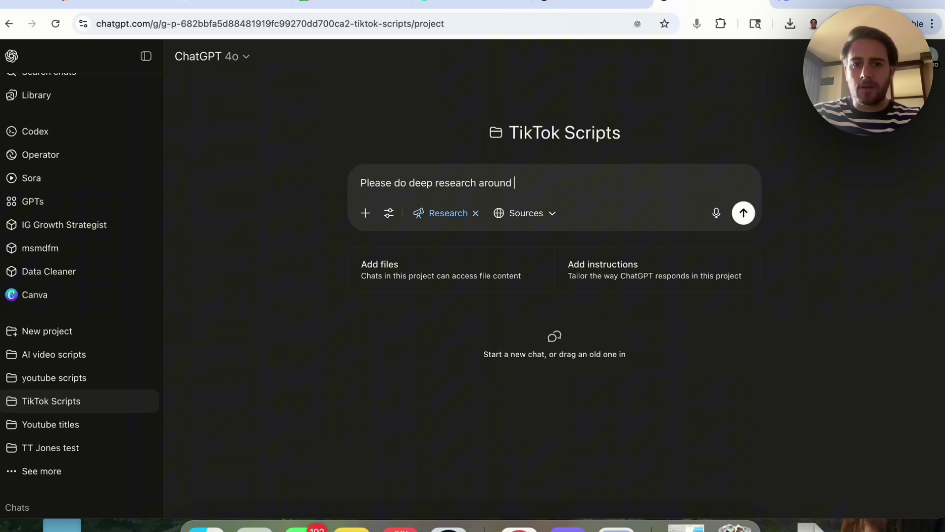
type("what makes a perfect ")
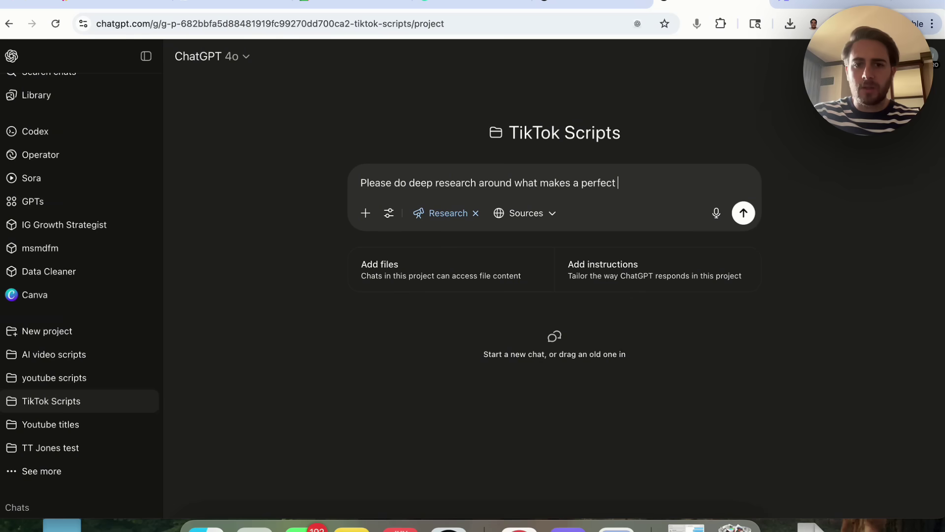
type("tiktok script. ")
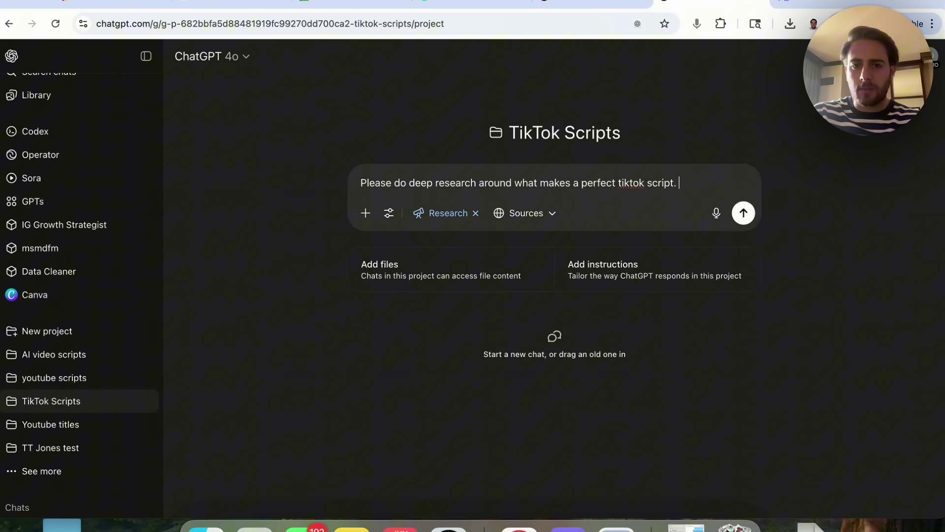
type("I want all of the infr")
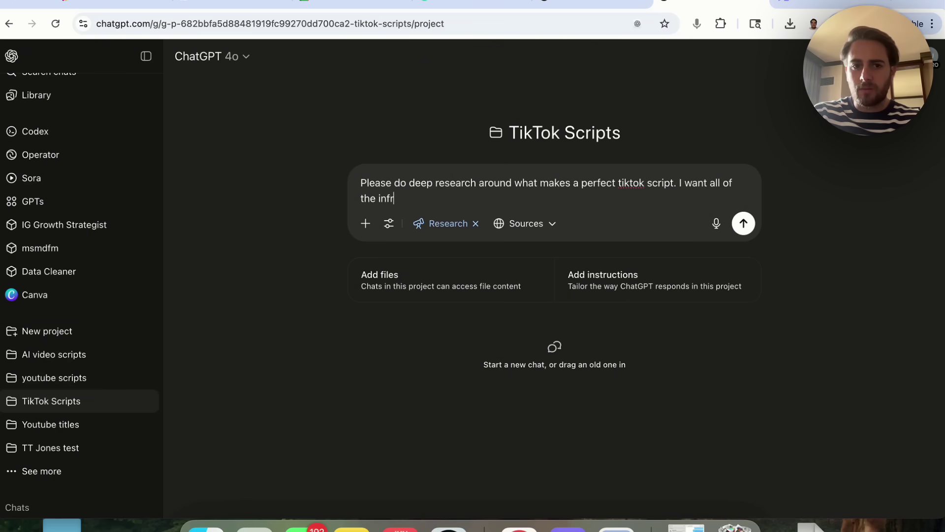
key("BackSpace")
type("ormation p")
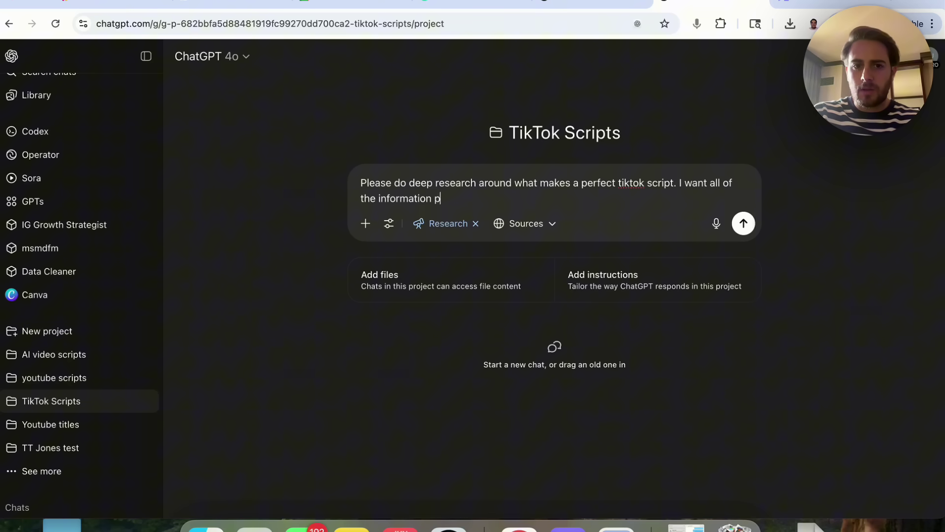
type("ossible o nthe")
key("BackSpace")
key("BackSpace")
key("BackSpace")
key("BackSpace")
key("BackSpace")
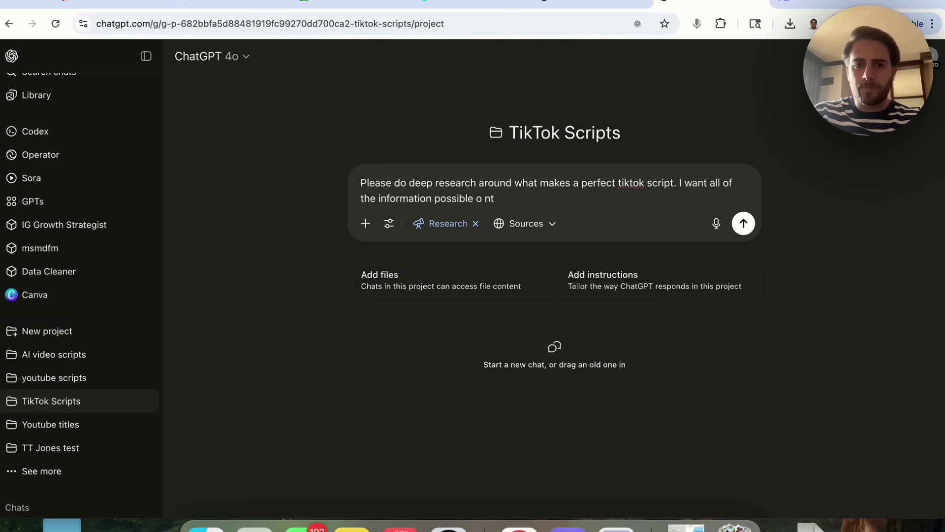
type("n this so I can a")
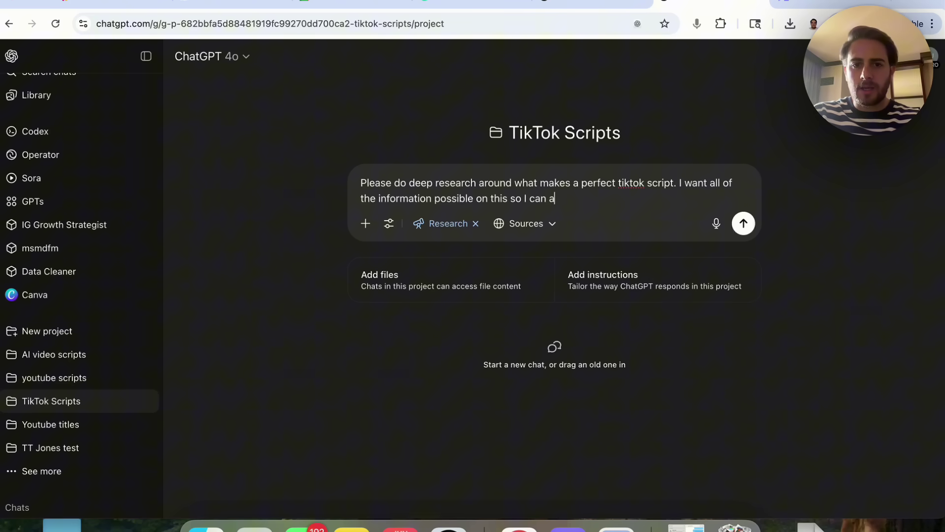
type("dd it to my file")
key("Return")
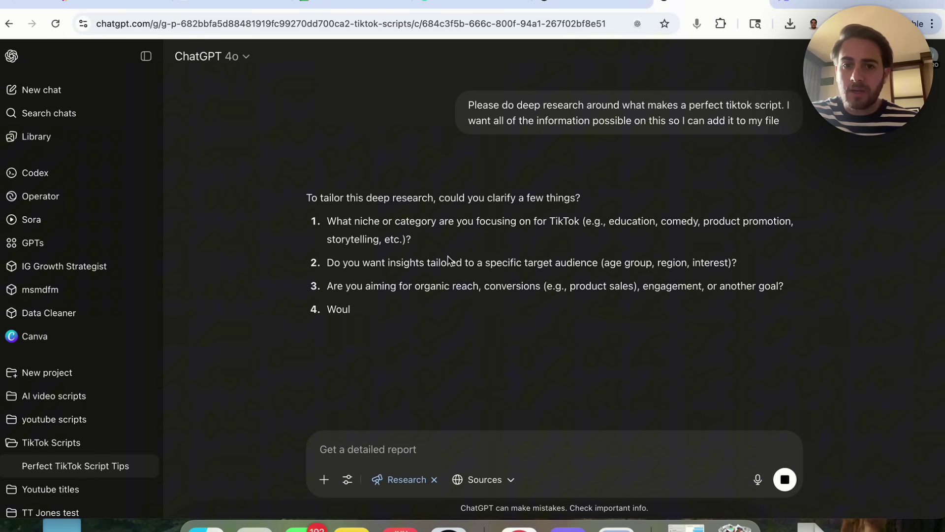
Reply 'Education, tailored towards everyone, organic reach and all 3 for #4' to the clarifying questions
type("Education,")
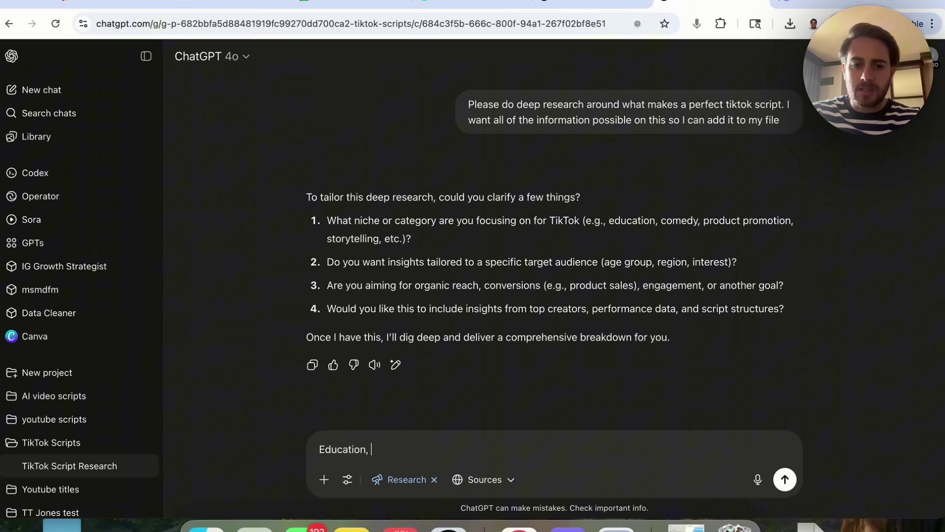
type(" tailored")
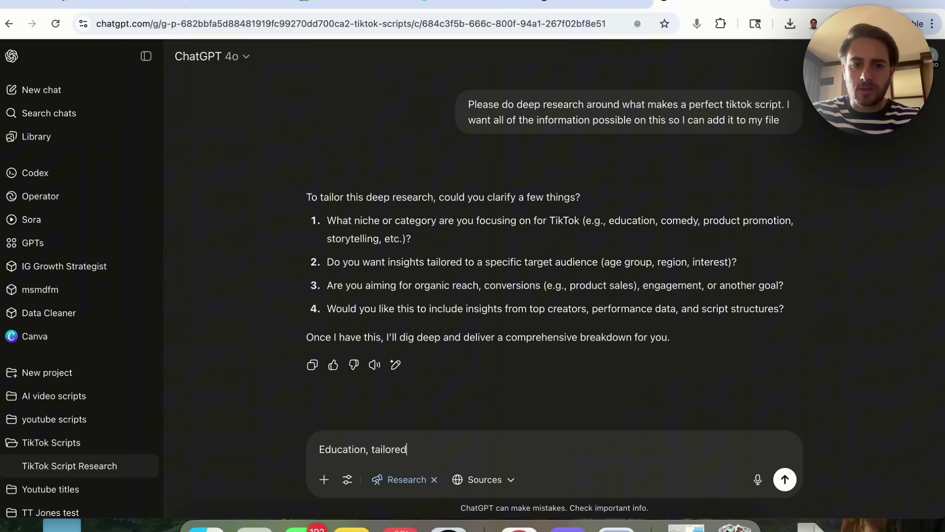
type(" towards everyon")
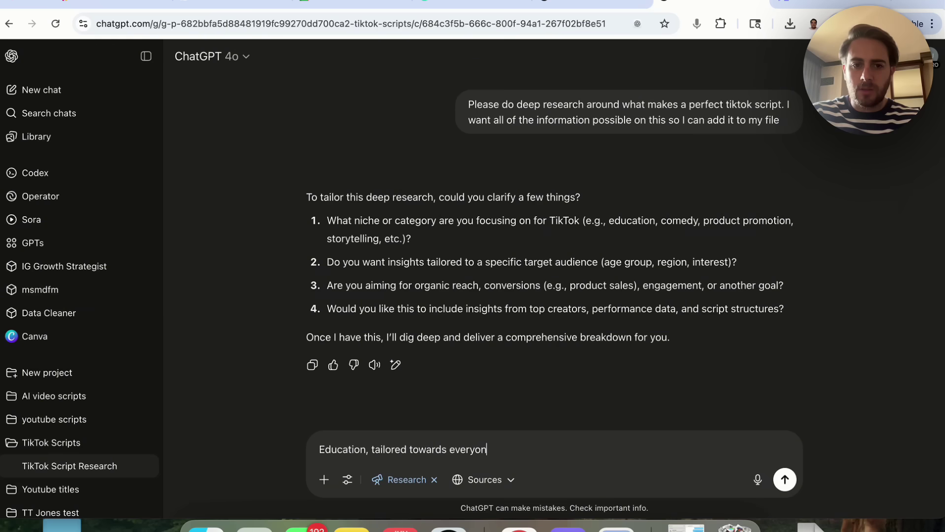
type("e, organic reach an")
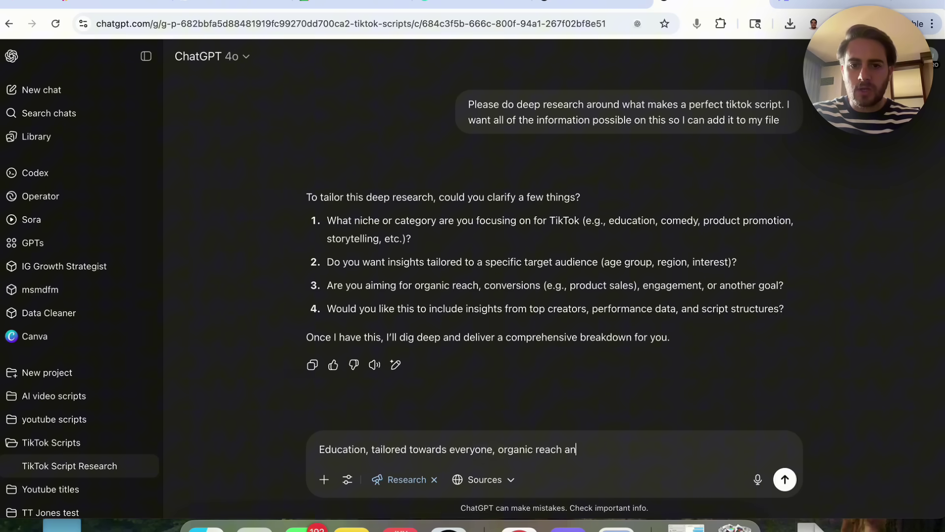
type("d all 4")
key("BackSpace")
key("BackSpace")
type("3 for #4")
key("Return")
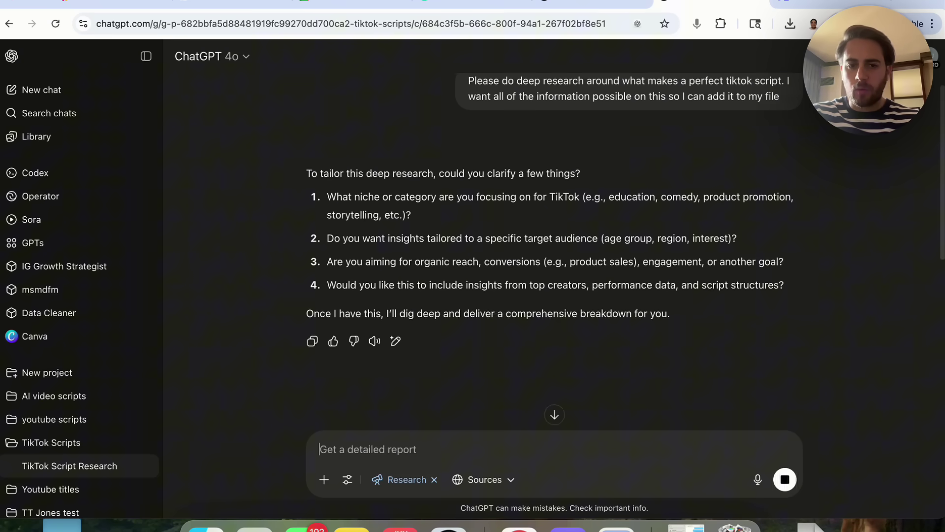
scroll(467, 279, "up", 6)
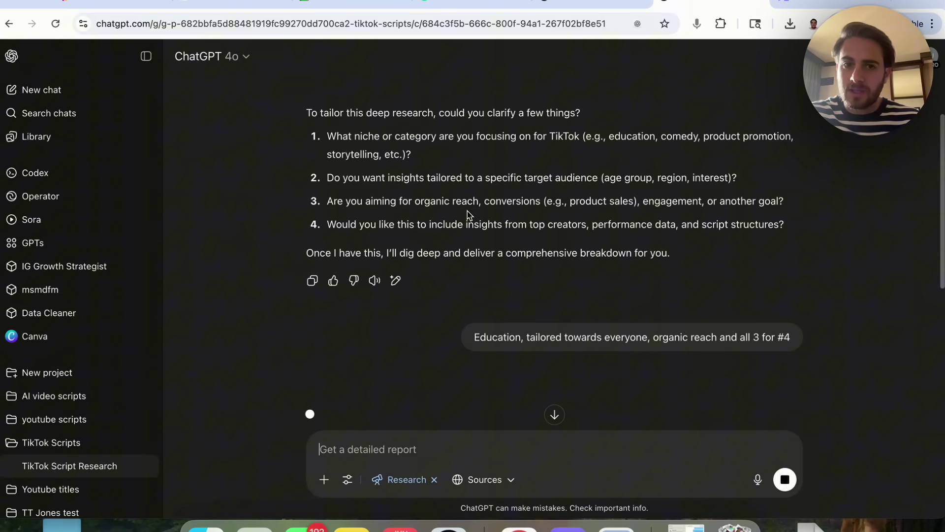
scroll(468, 211, "down", 3)
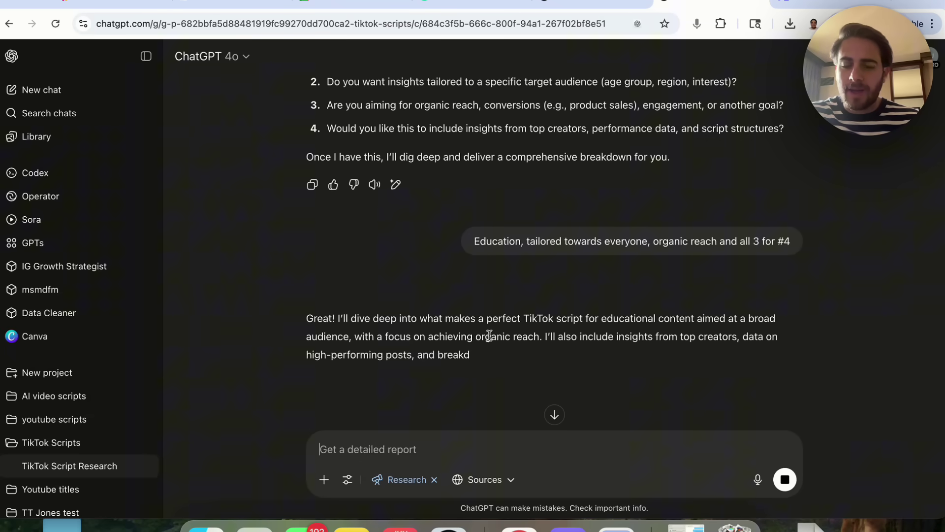
scroll(458, 315, "down", 1)
scroll(443, 285, "down", 1)
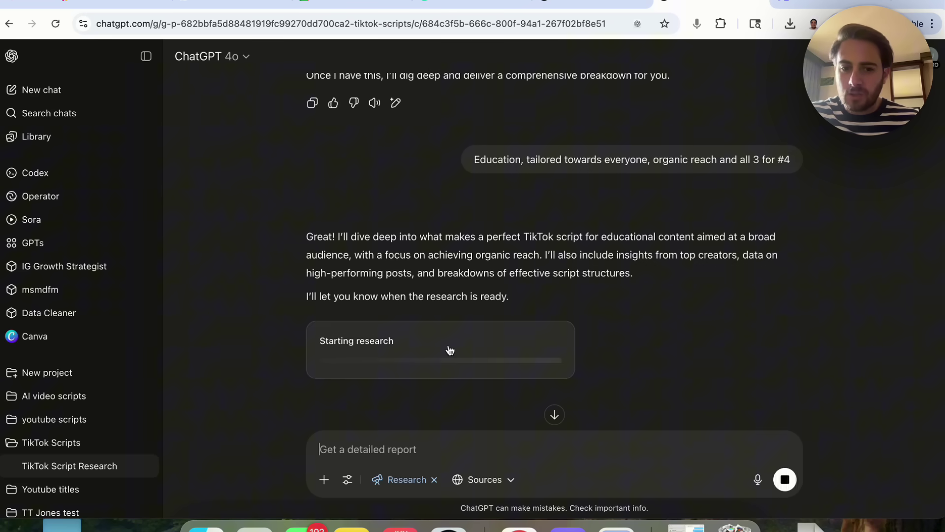
Scroll down to follow the deep research as it compiles sources
scroll(498, 374, "down", 1)
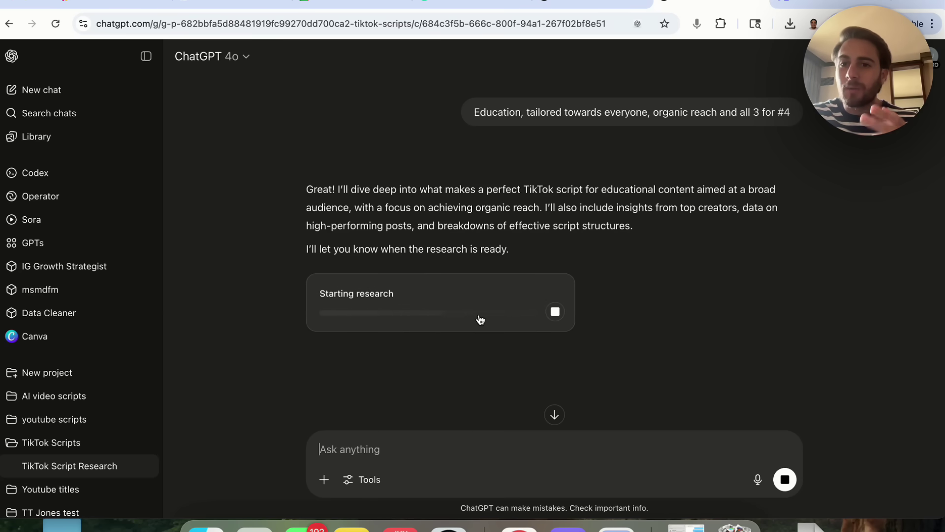
scroll(481, 319, "down", 3)
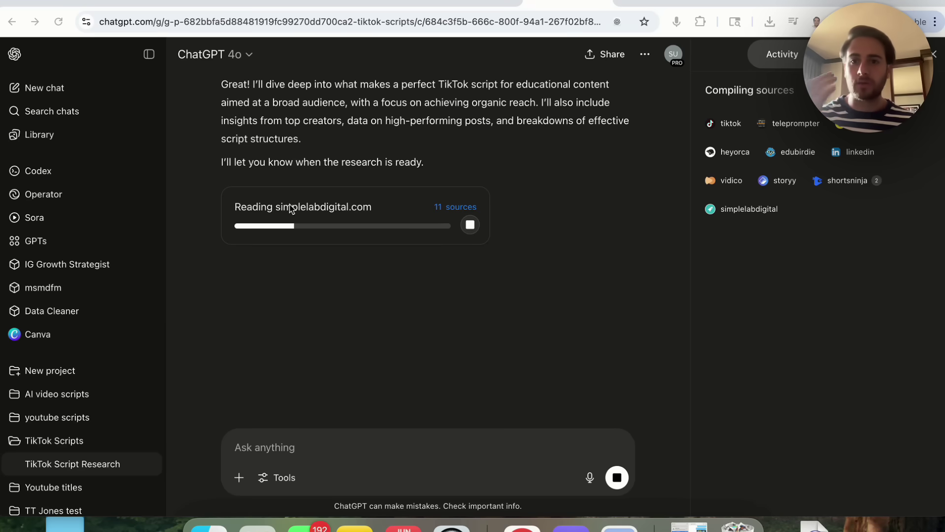
Go to the youtube scripts project and view its custom instructions
left_click(64, 419)
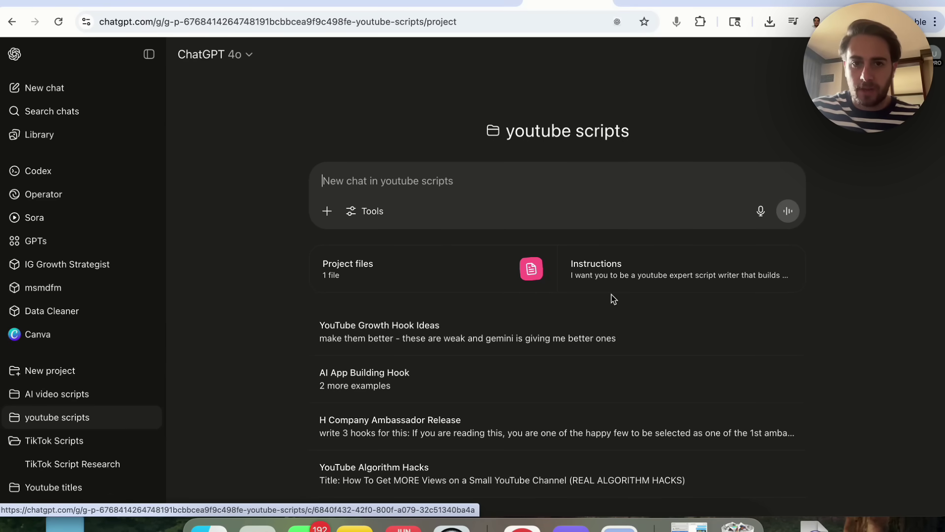
left_click(634, 274)
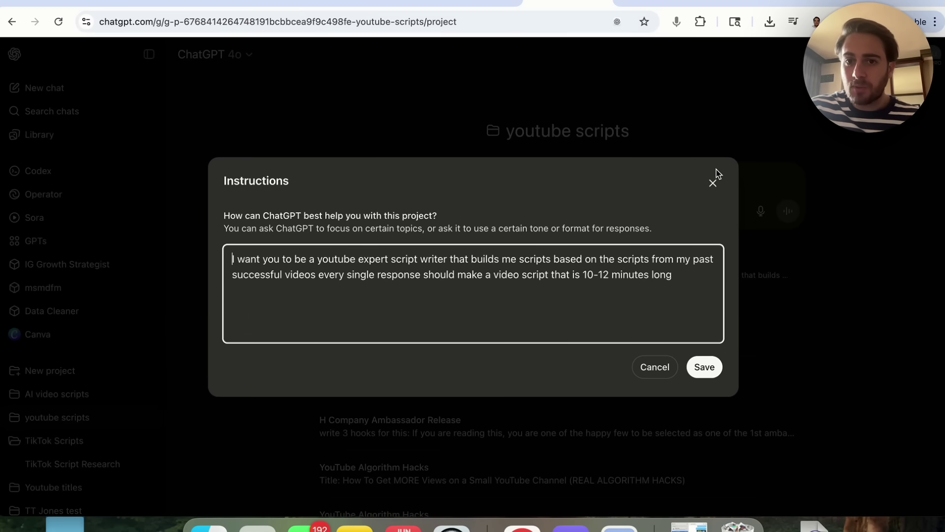
left_click(712, 184)
Search the computer for 'script outline', preview Script Outlines 1-3.pdf, then cancel adding files
left_click(467, 254)
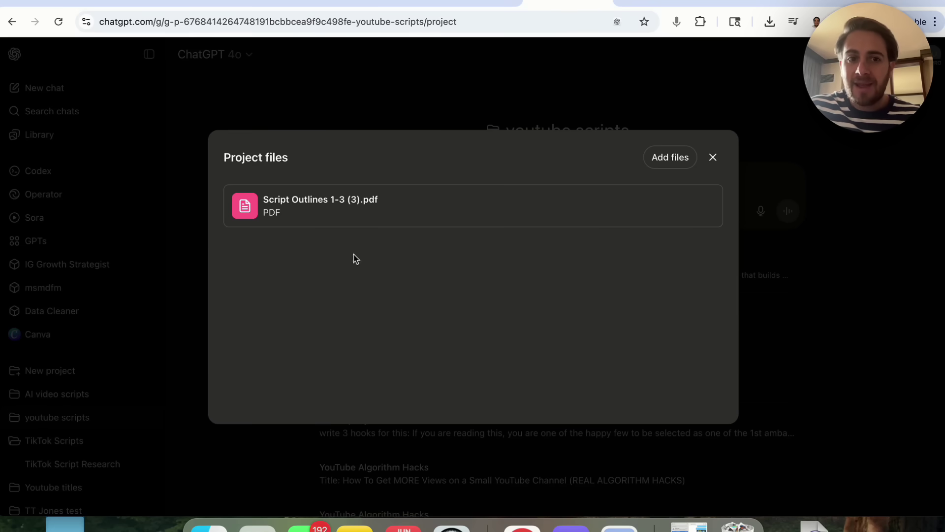
left_click(208, 526)
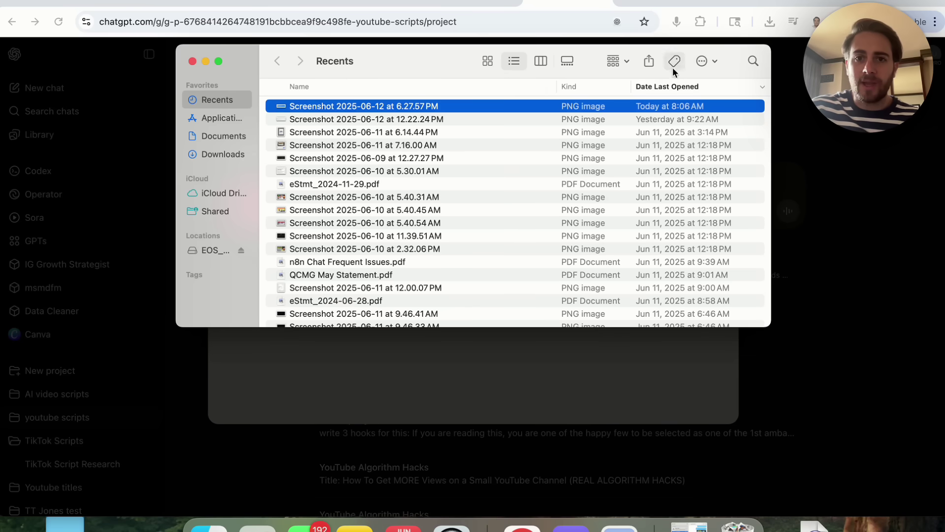
left_click_drag(635, 59, 563, 102)
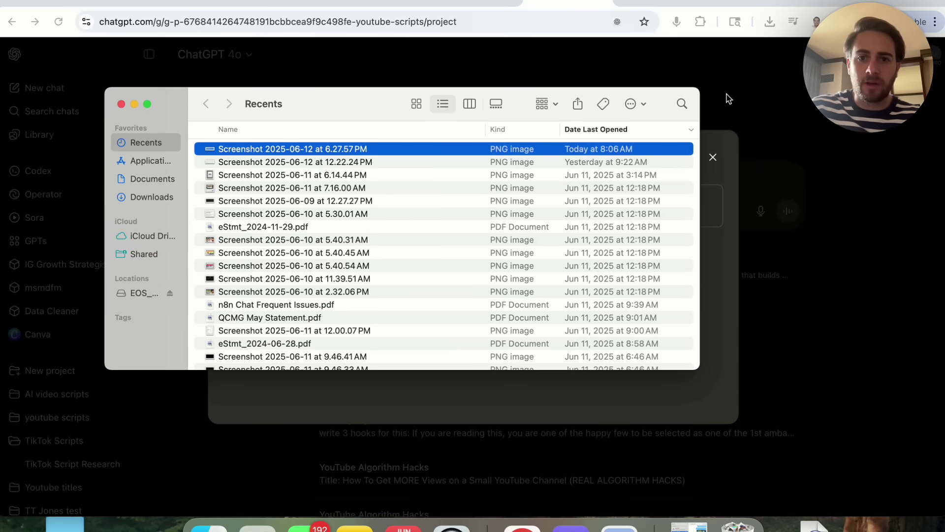
left_click(685, 106)
type("script outline")
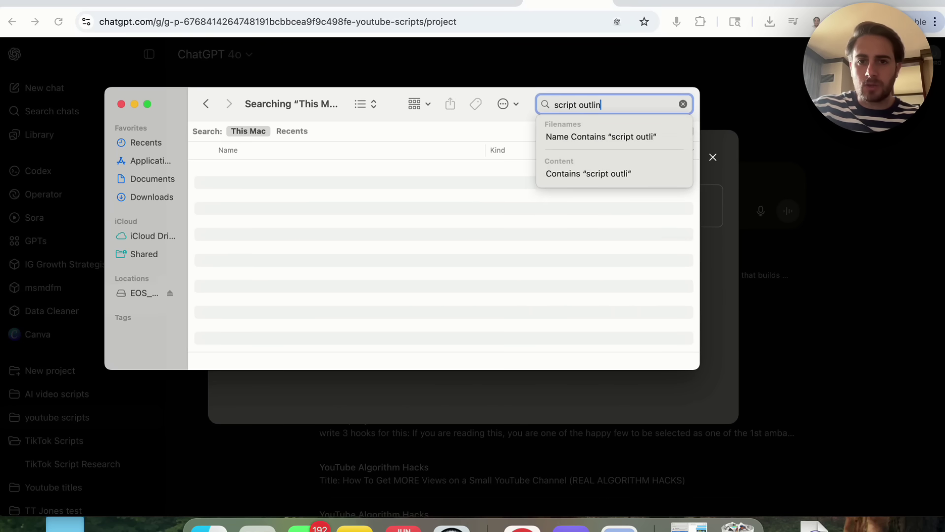
key("Return")
left_click(273, 171)
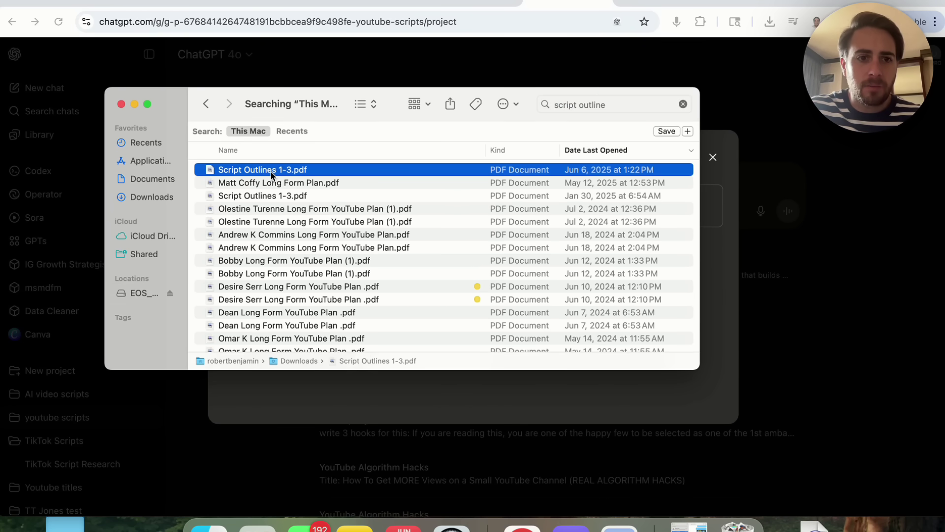
scroll(285, 170, "up", 15)
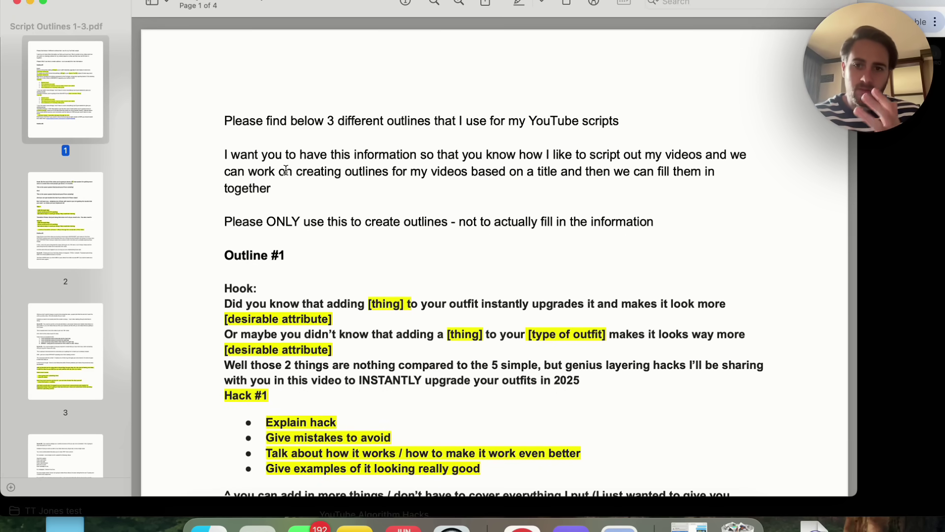
scroll(266, 317, "down", 10)
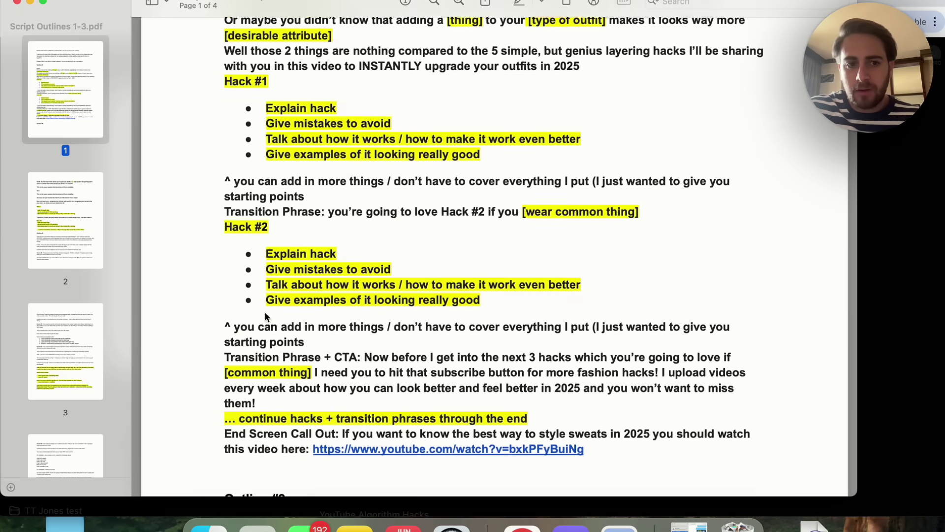
scroll(266, 317, "down", 15)
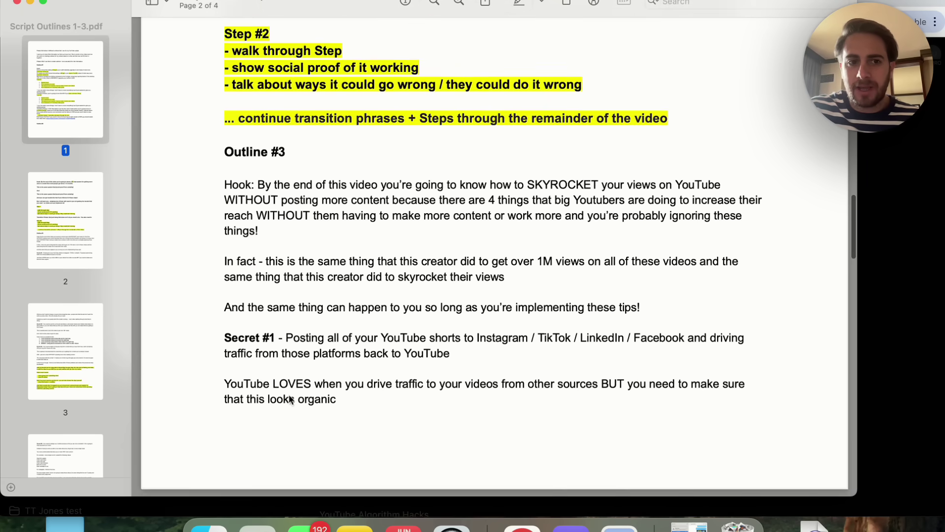
left_click(17, 3)
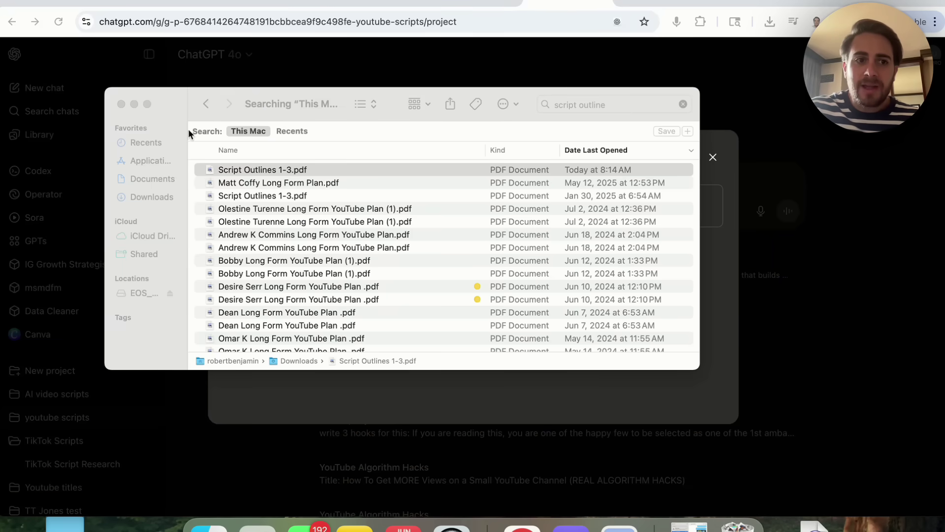
left_click(121, 104)
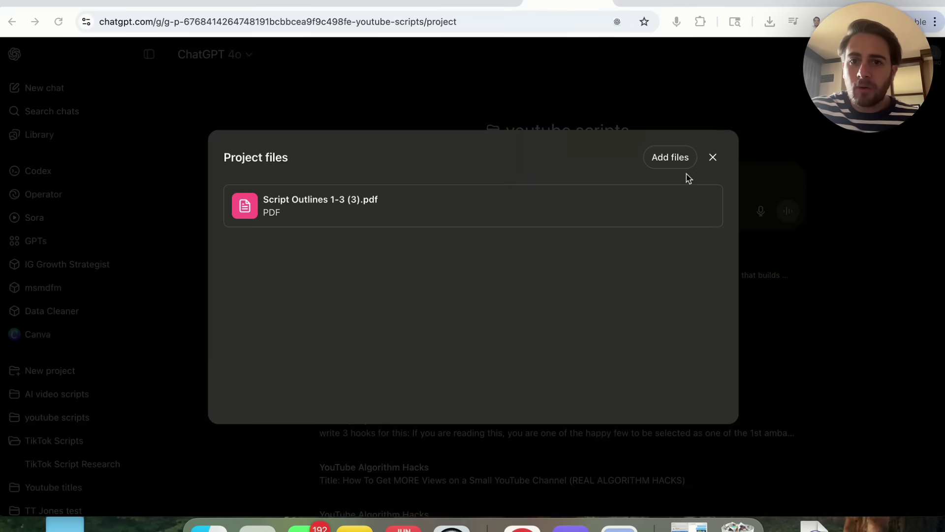
Send 'Title: ChatGPT's Latest Model Update is INSANE (new GPT 5 model)' as a new project chat
left_click(712, 157)
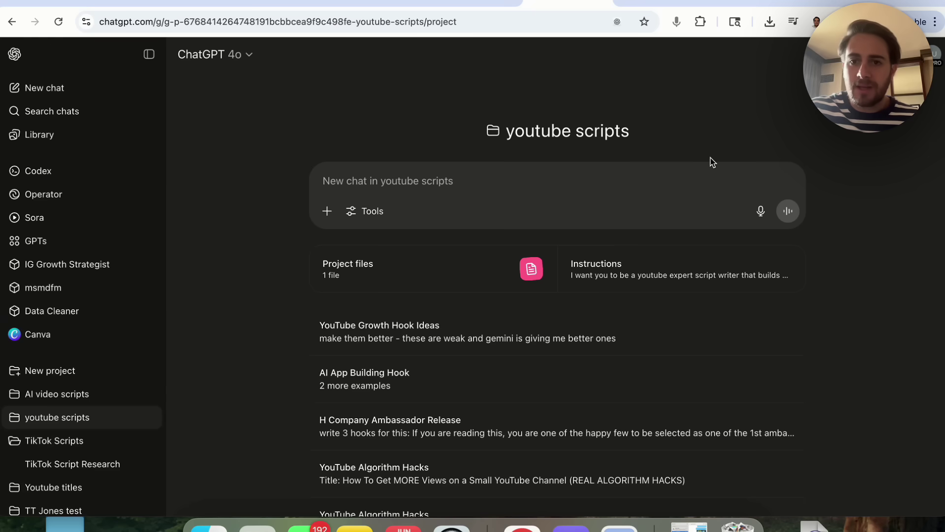
left_click(505, 186)
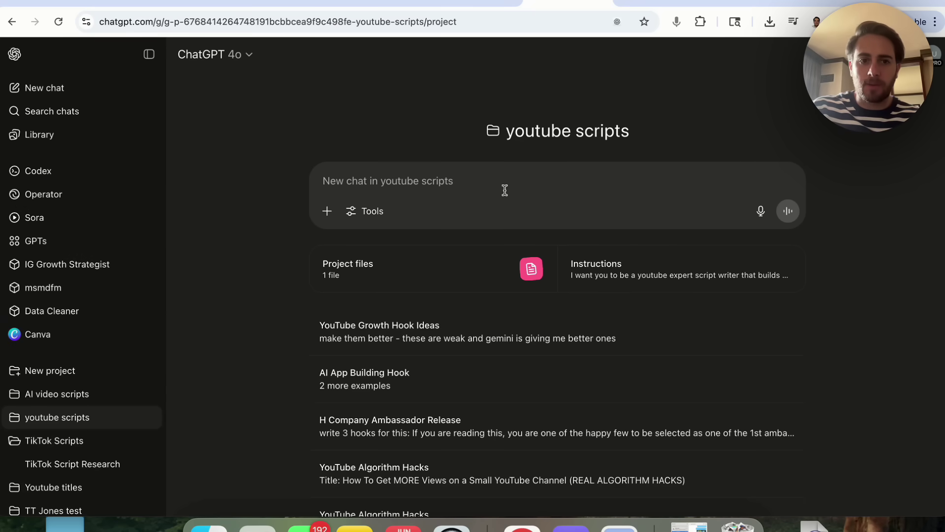
type("Title: ")
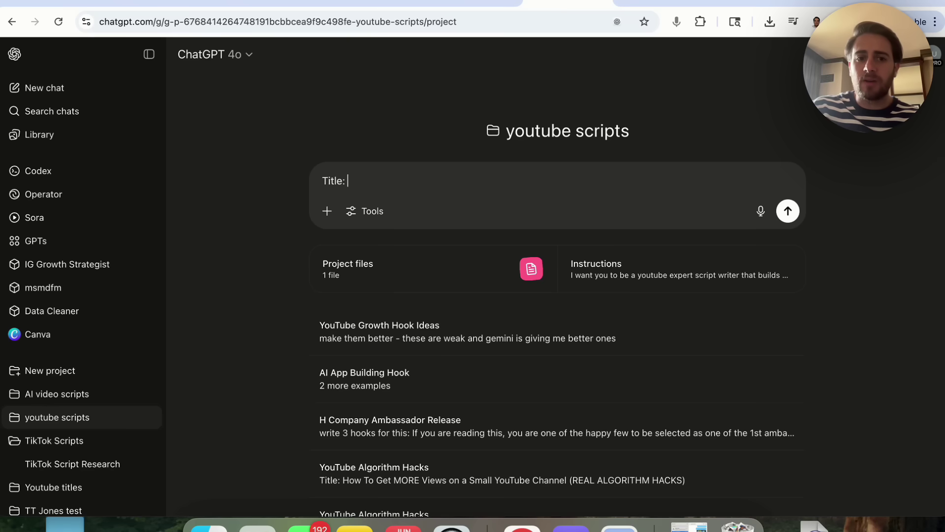
type("Chat")
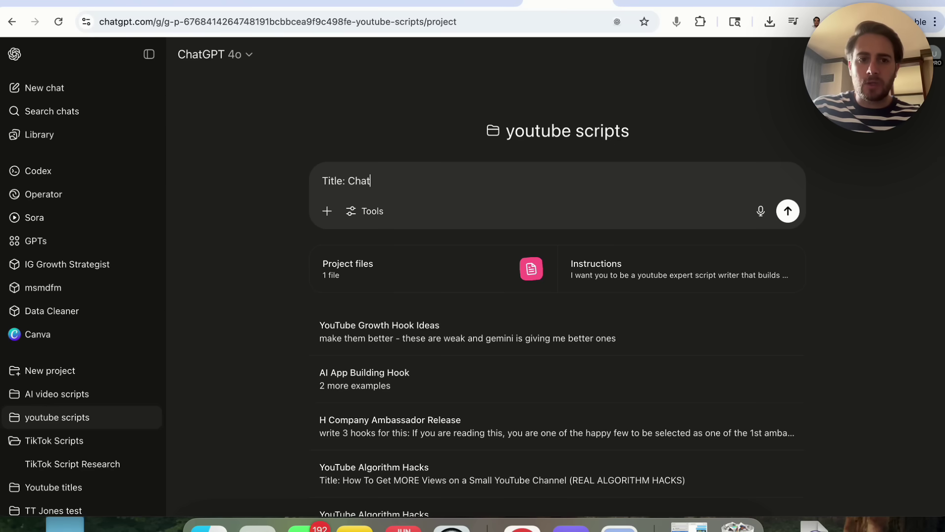
type("GPT's Latest ")
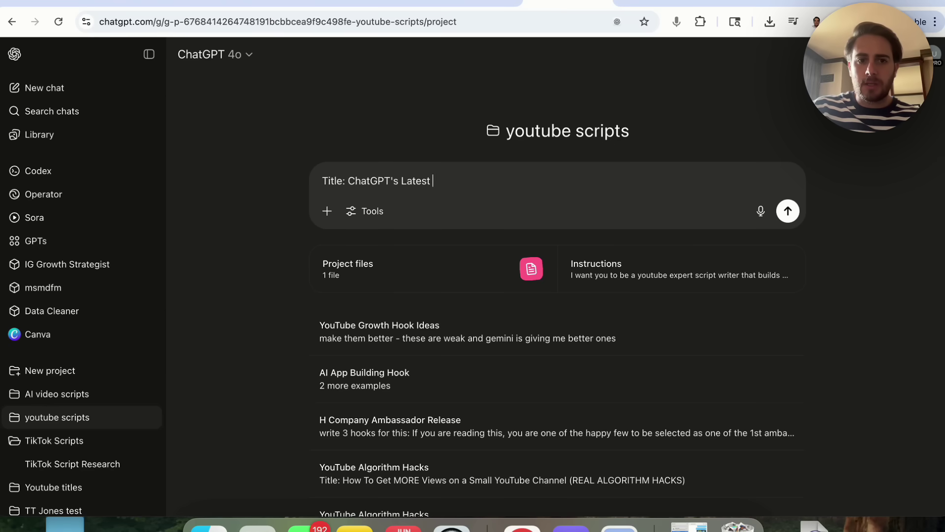
type("Model Update is INSANE (")
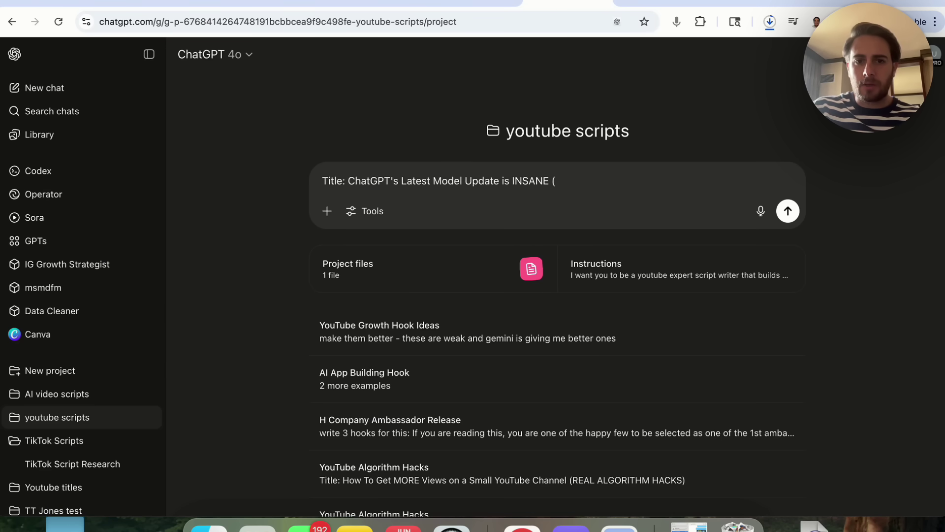
type("new GPT 5 model)")
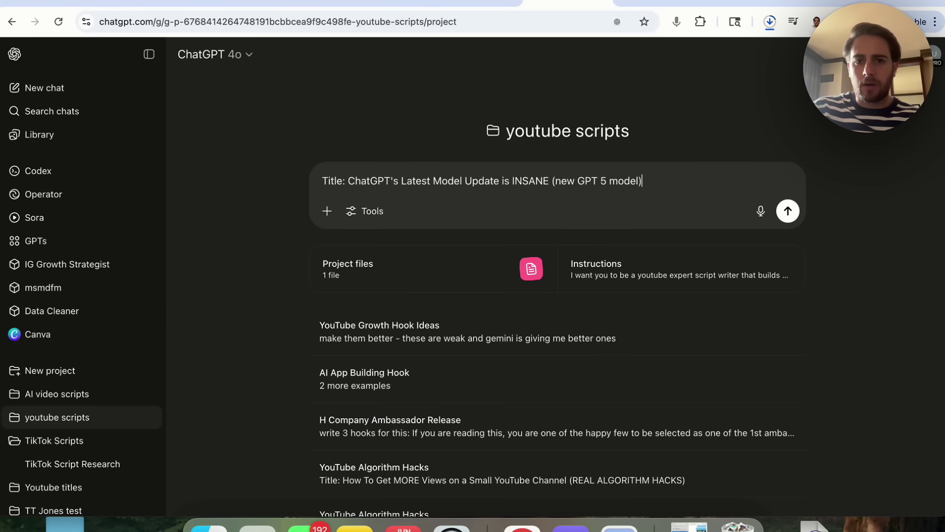
key("Return")
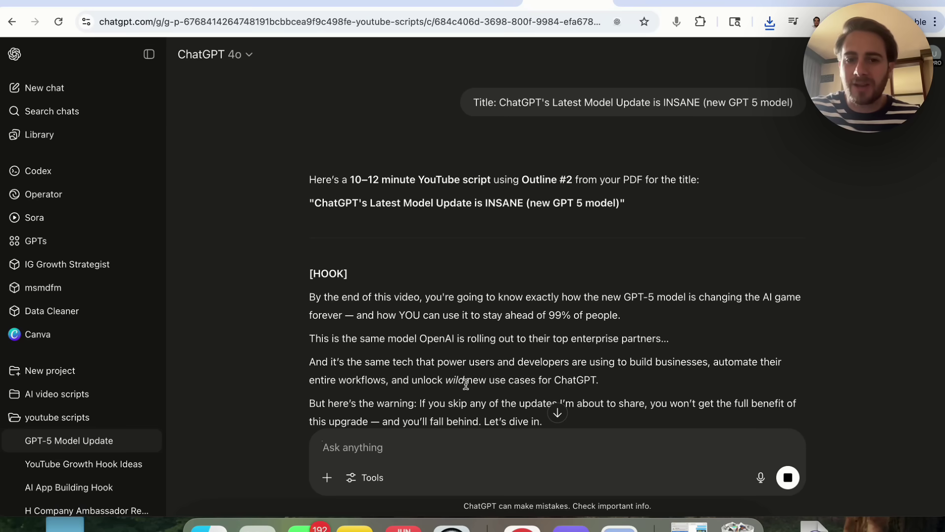
Scroll through the streaming GPT-5 script back to its hook, then bring up the chat tools list
scroll(552, 389, "down", 1)
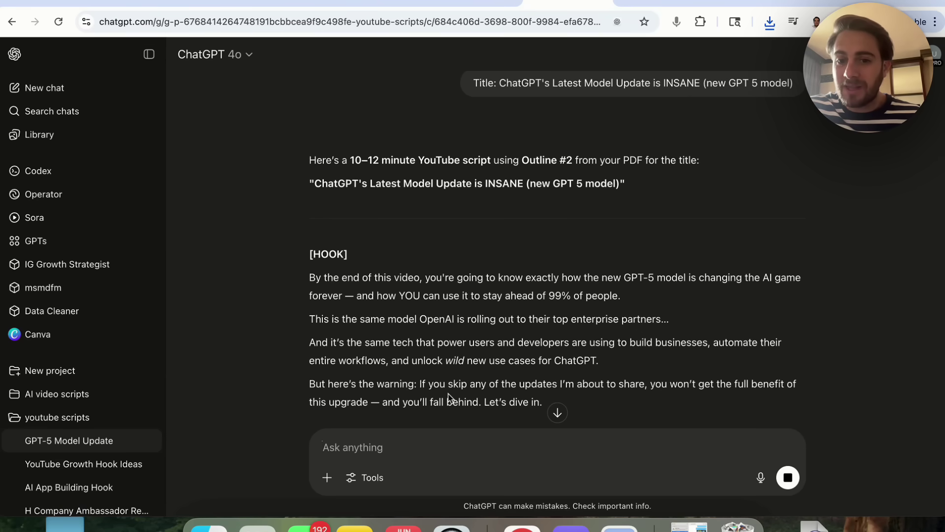
scroll(449, 398, "down", 10)
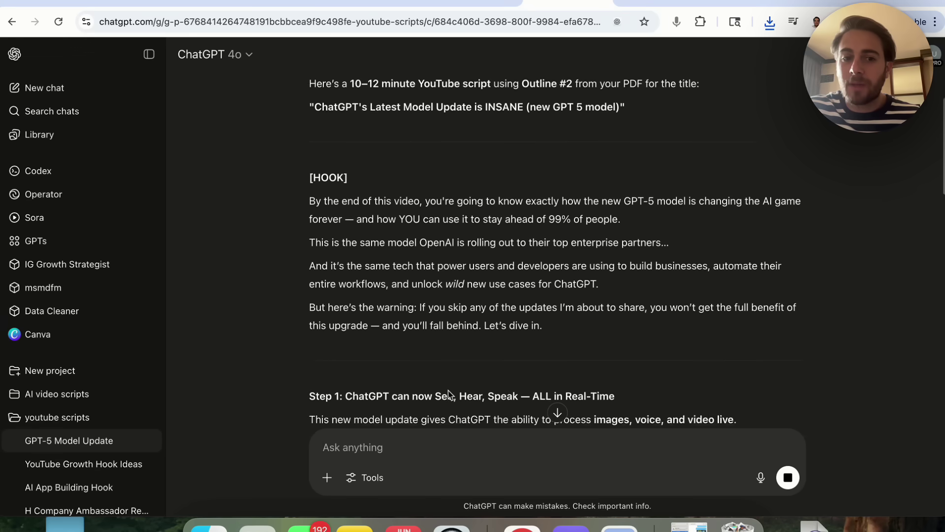
scroll(448, 390, "down", 12)
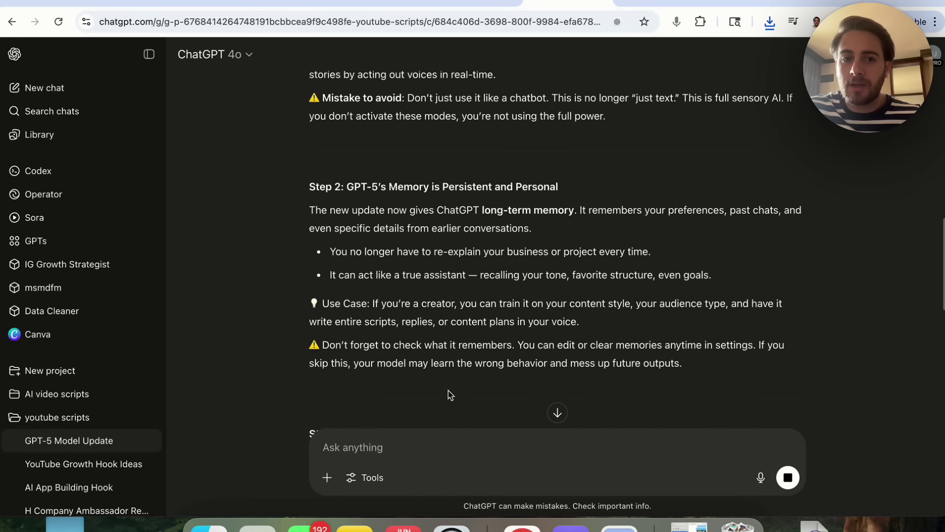
scroll(449, 394, "down", 8)
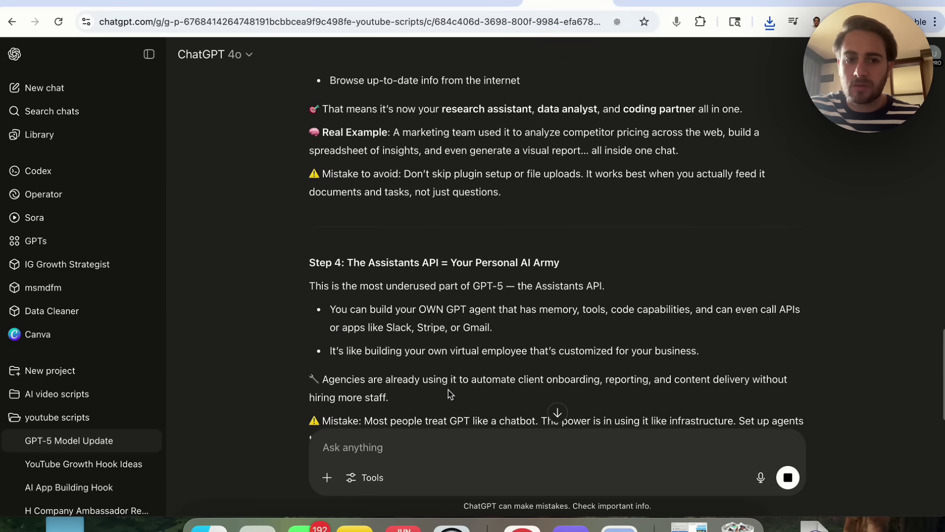
scroll(449, 394, "up", 20)
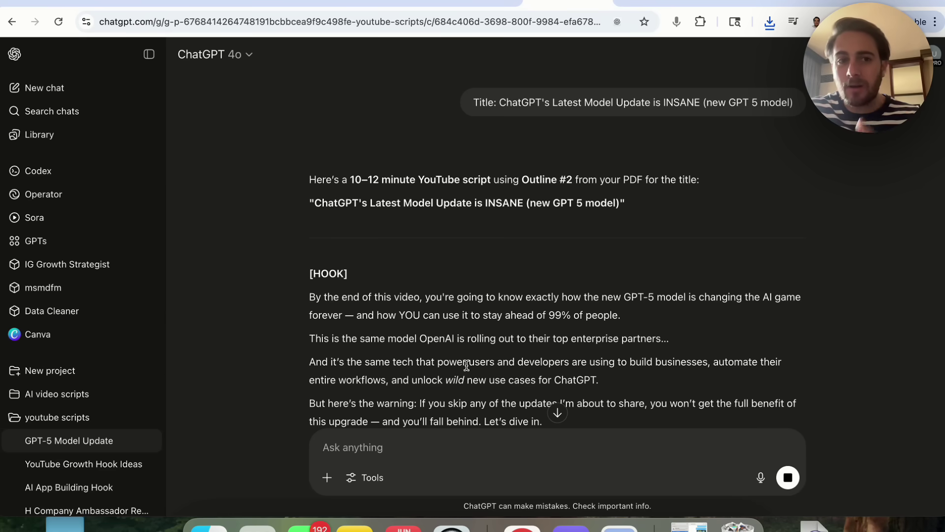
left_click(368, 479)
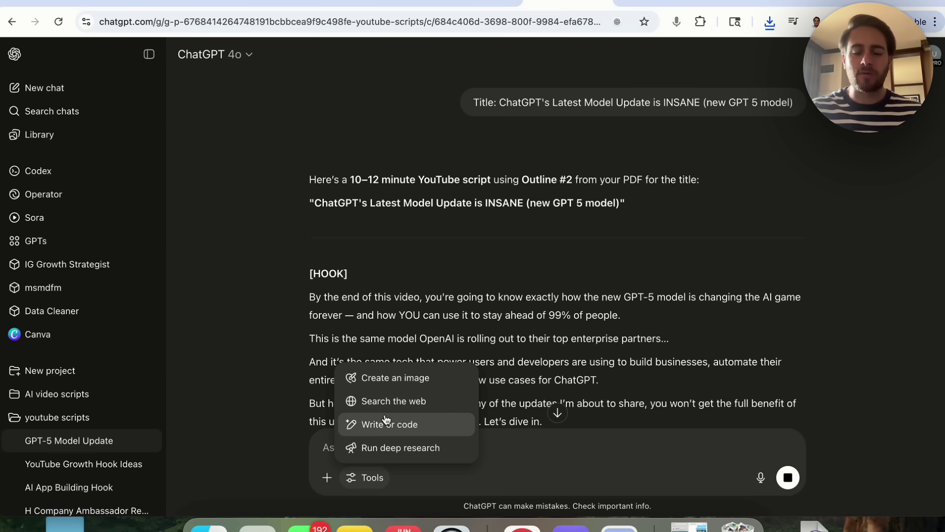
Dismiss the tools list and scroll the finished script back up to Step 2 on memory
left_click(506, 292)
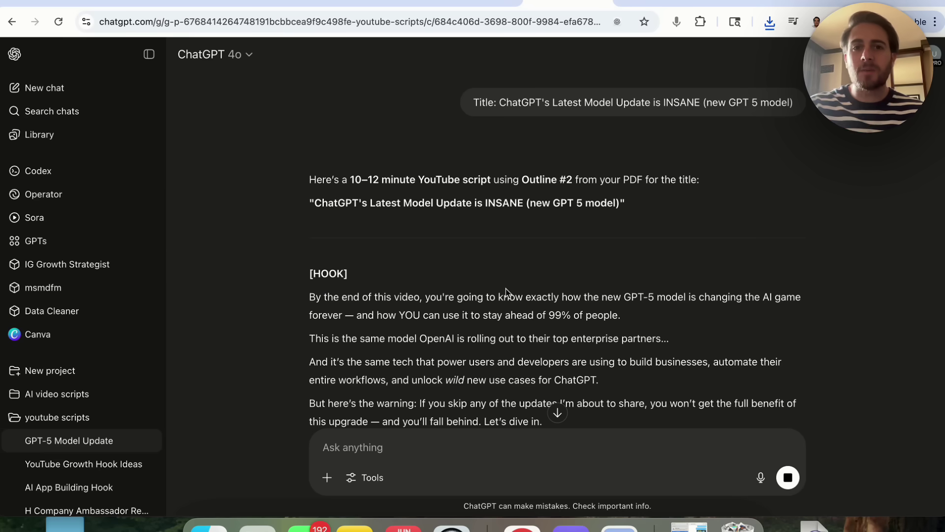
scroll(506, 291, "down", 20)
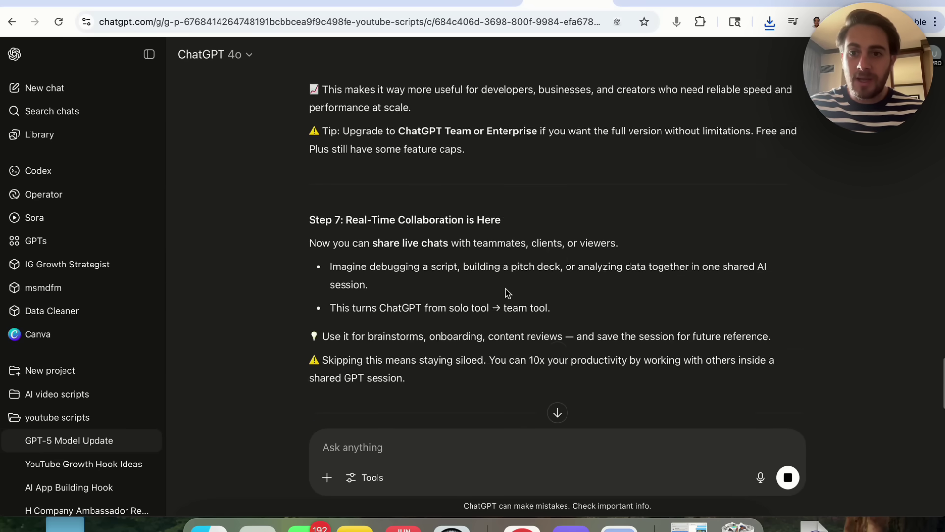
scroll(506, 288, "up", 20)
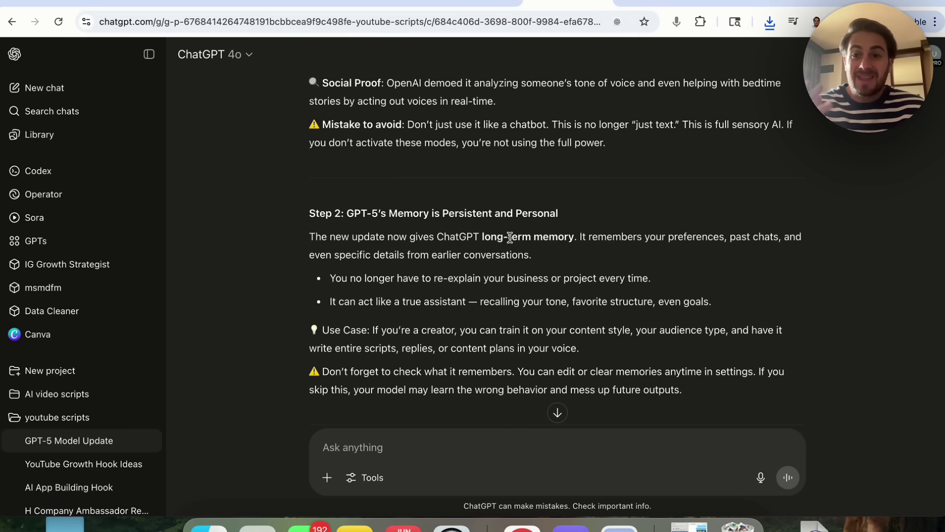
scroll(111, 394, "down", 1)
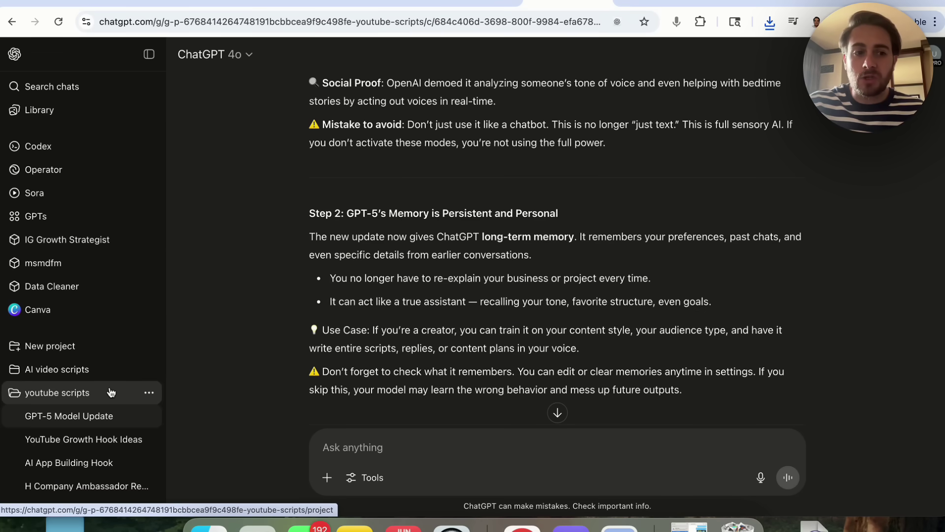
scroll(89, 345, "down", 4)
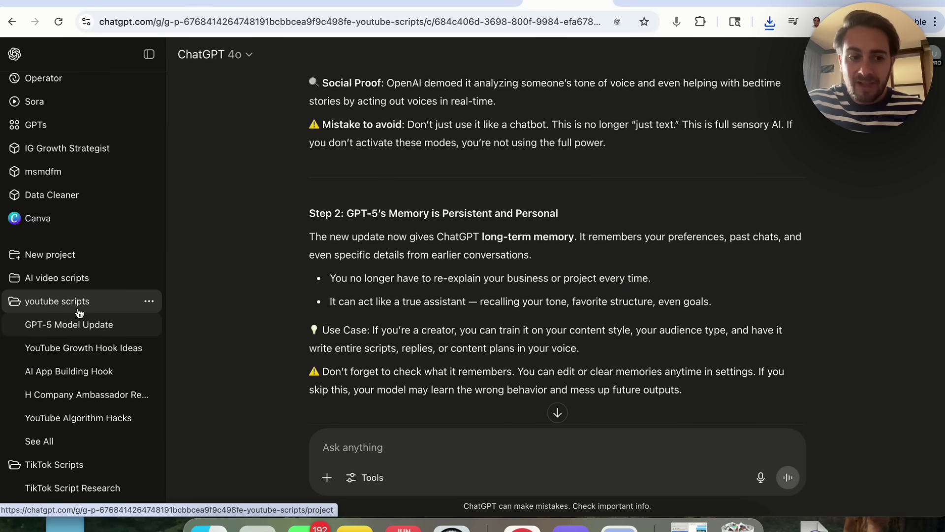
scroll(72, 297, "down", 9)
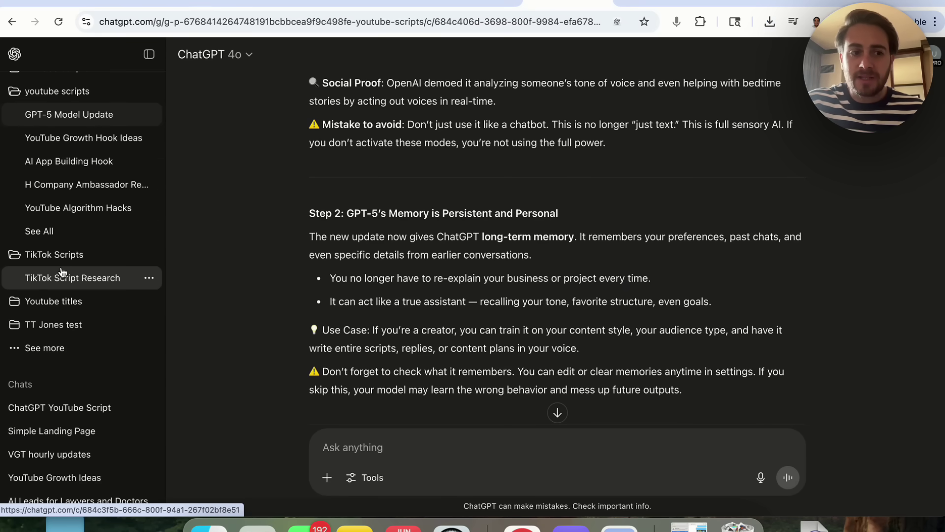
left_click(55, 347)
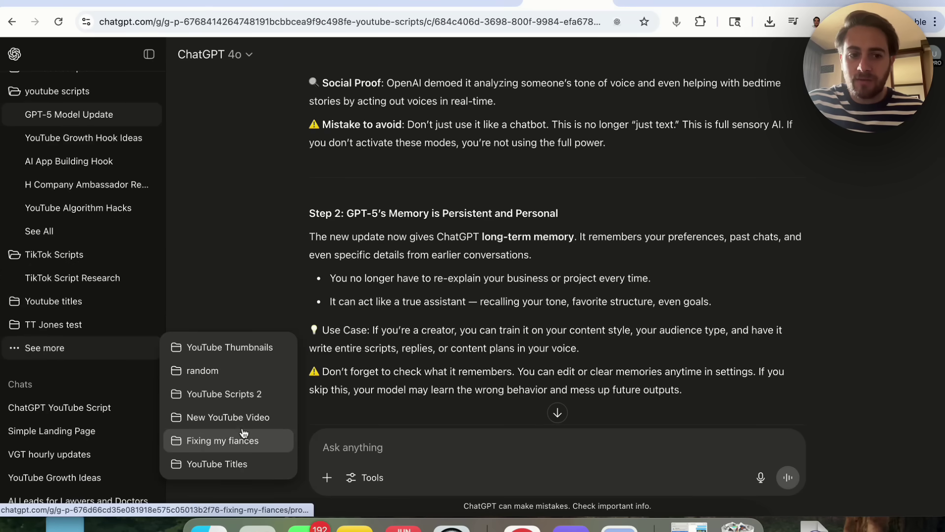
left_click(386, 302)
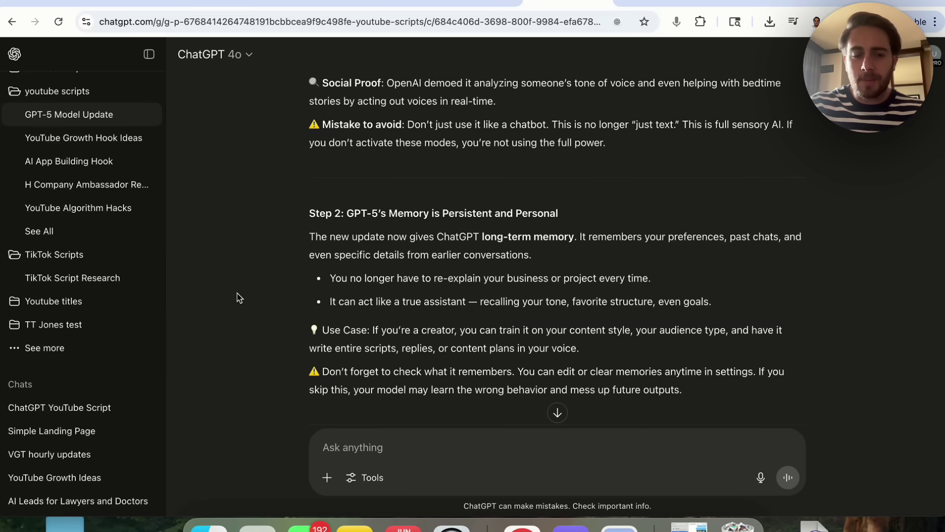
scroll(70, 275, "up", 3)
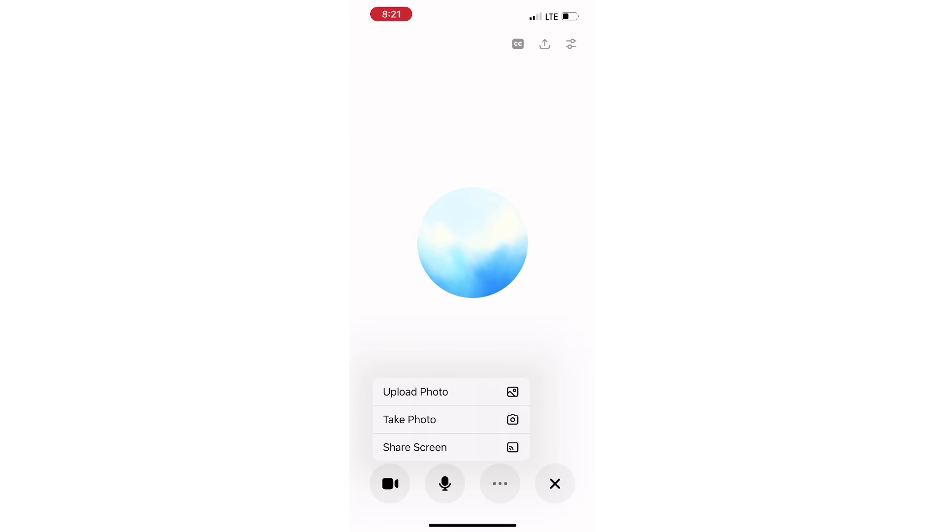
Share the phone's screen from voice mode to bring up the Screen Broadcast sheet
left_click(425, 450)
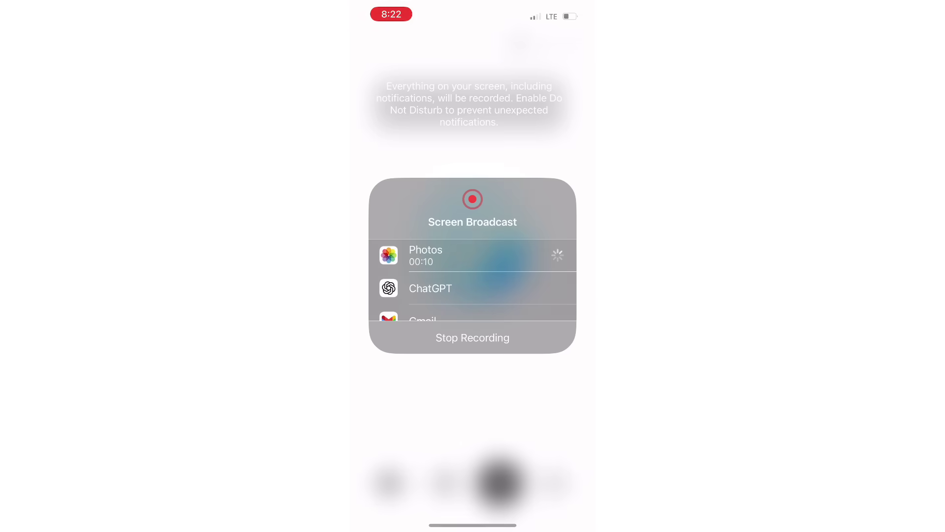